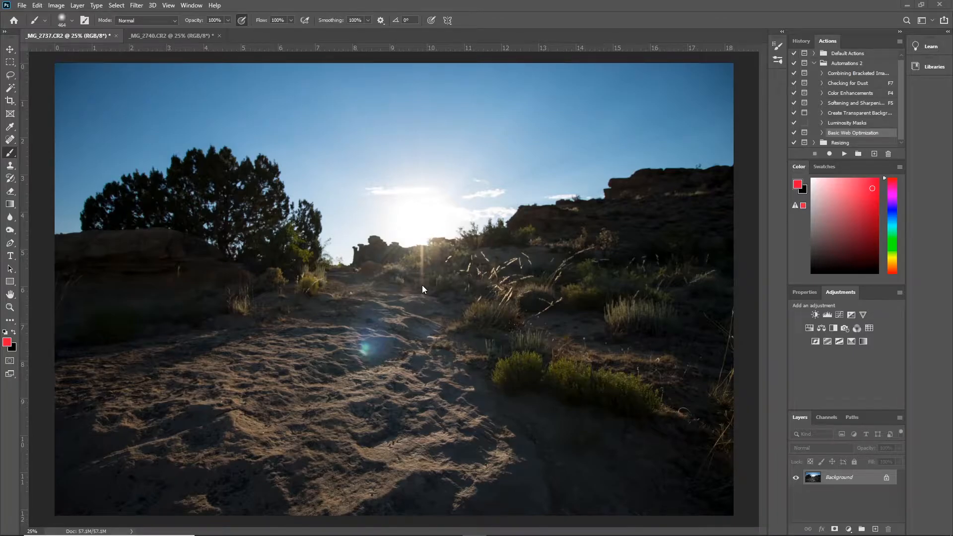
- Compare the sun-glare photo _MG_2737 with the finger-blocked shot _MG_2740, returning to _MG_2737
{"action": "left_click", "coordinate": [170, 35]}
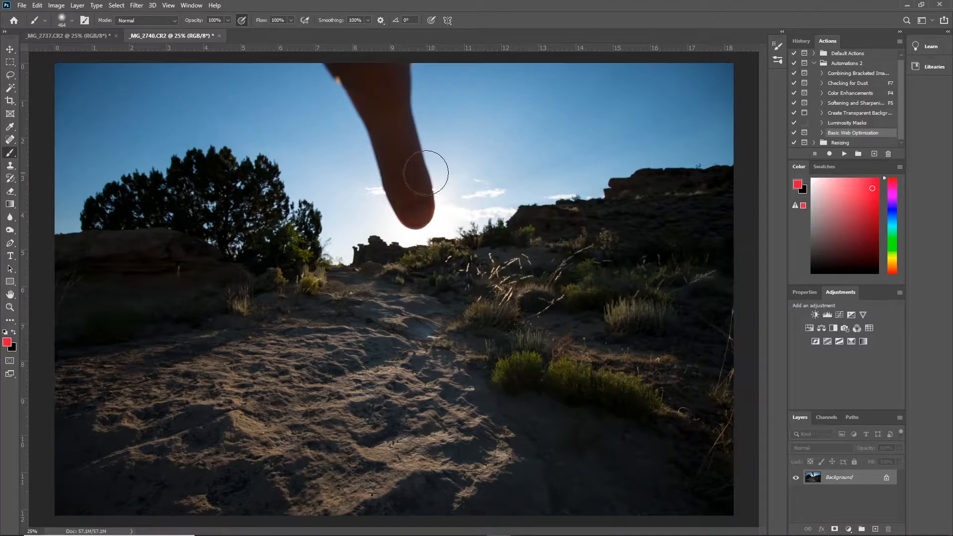
{"action": "left_click", "coordinate": [49, 38]}
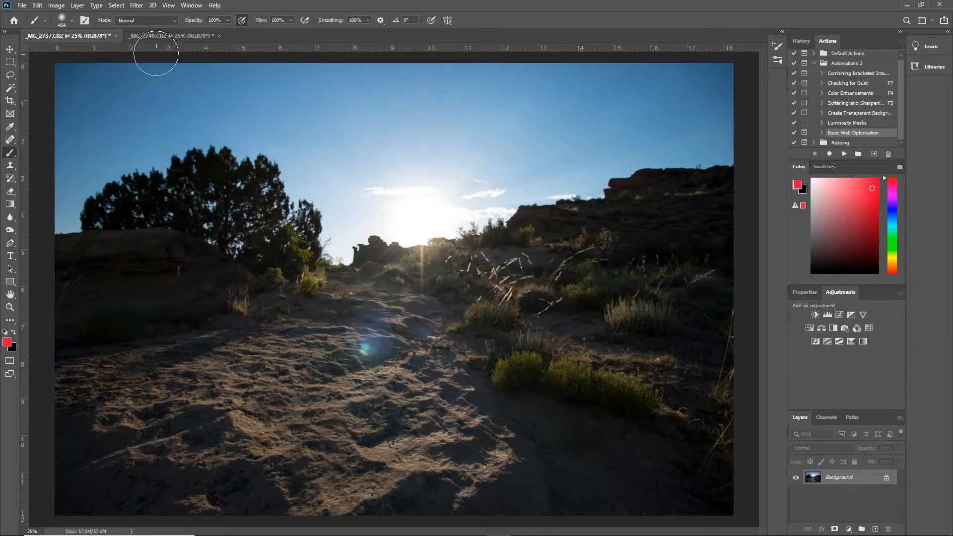
{"action": "left_click", "coordinate": [153, 37]}
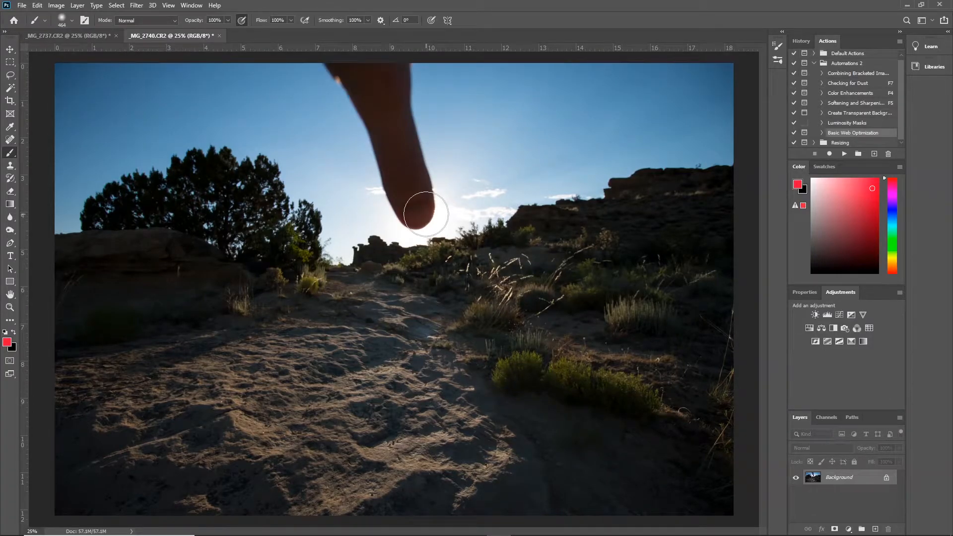
{"action": "left_click", "coordinate": [58, 34]}
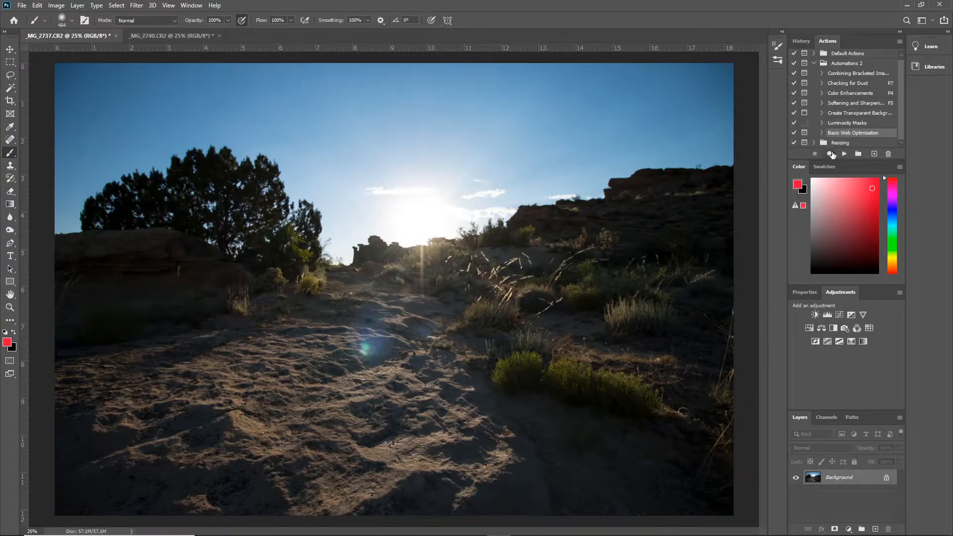
- Start recording a new action named "Glare Removal Overlay" in the Automations 2 set
{"action": "left_click", "coordinate": [873, 155]}
{"action": "type", "text": "Glare Removal Overlay"}
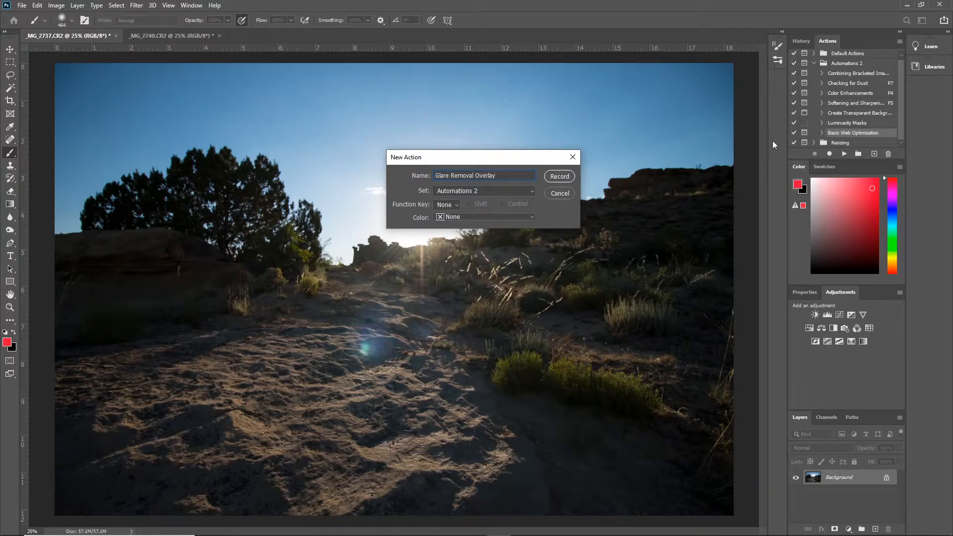
{"action": "left_click", "coordinate": [553, 177]}
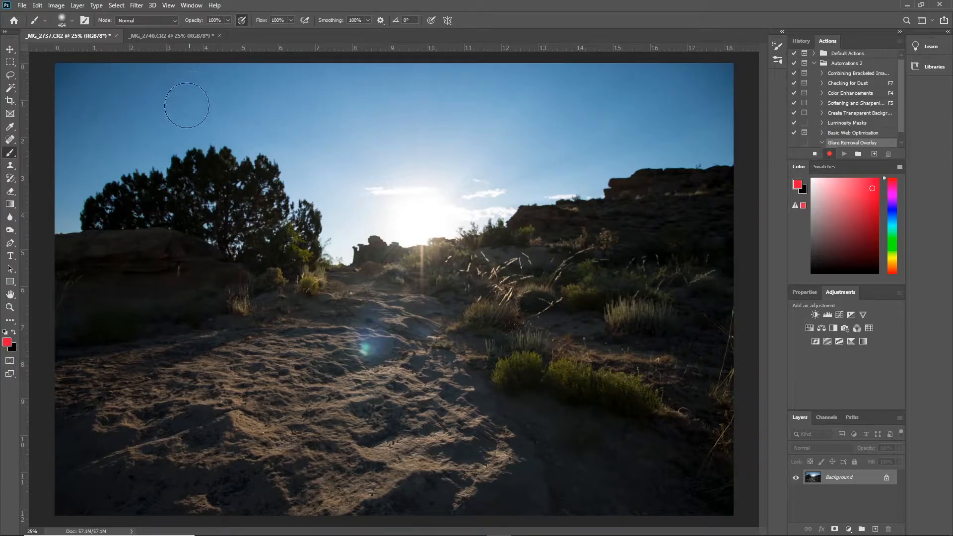
- Copy the entire _MG_2740 image and paste it into _MG_2737 as a new layer
{"action": "left_click", "coordinate": [177, 37]}
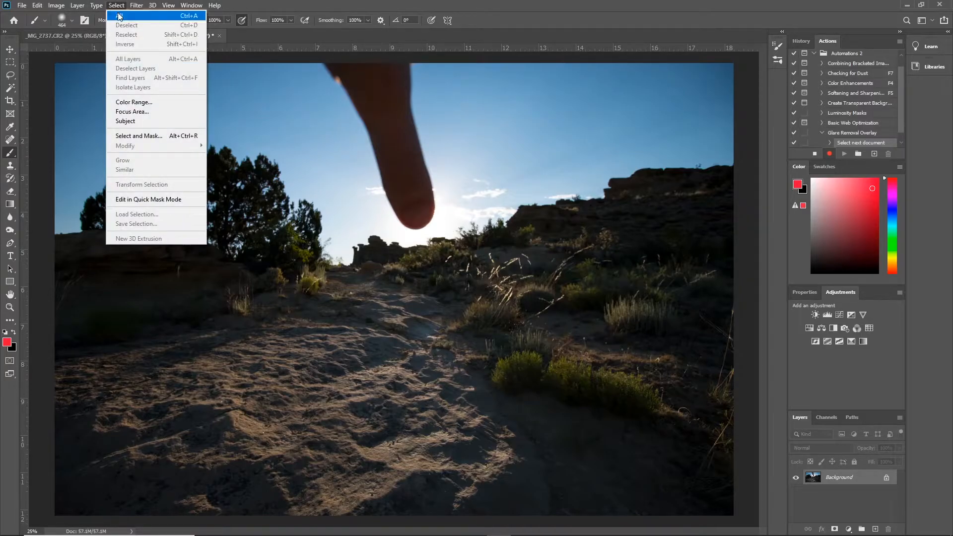
{"action": "left_click", "coordinate": [119, 15]}
{"action": "left_click", "coordinate": [42, 5]}
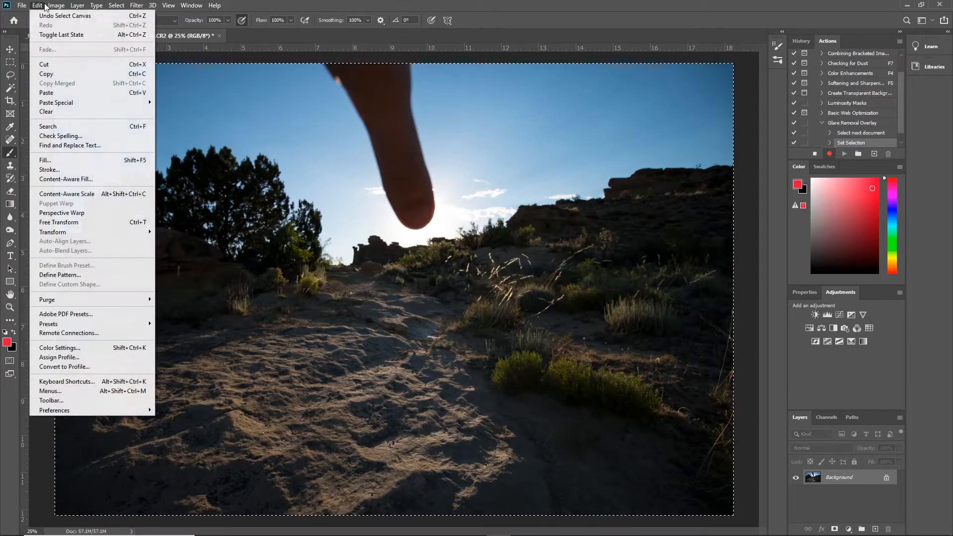
{"action": "left_click", "coordinate": [47, 73]}
{"action": "left_click", "coordinate": [68, 34]}
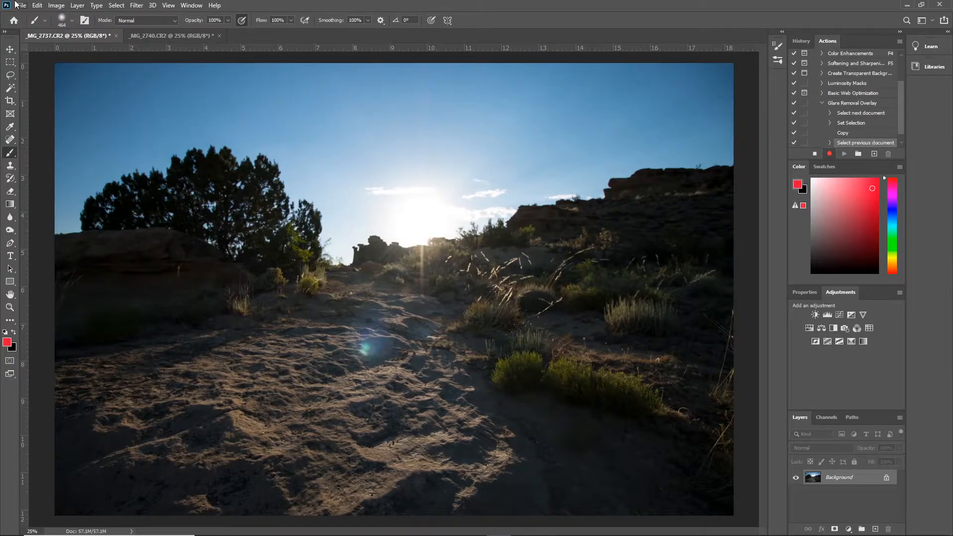
{"action": "left_click", "coordinate": [38, 6]}
{"action": "left_click", "coordinate": [58, 92]}
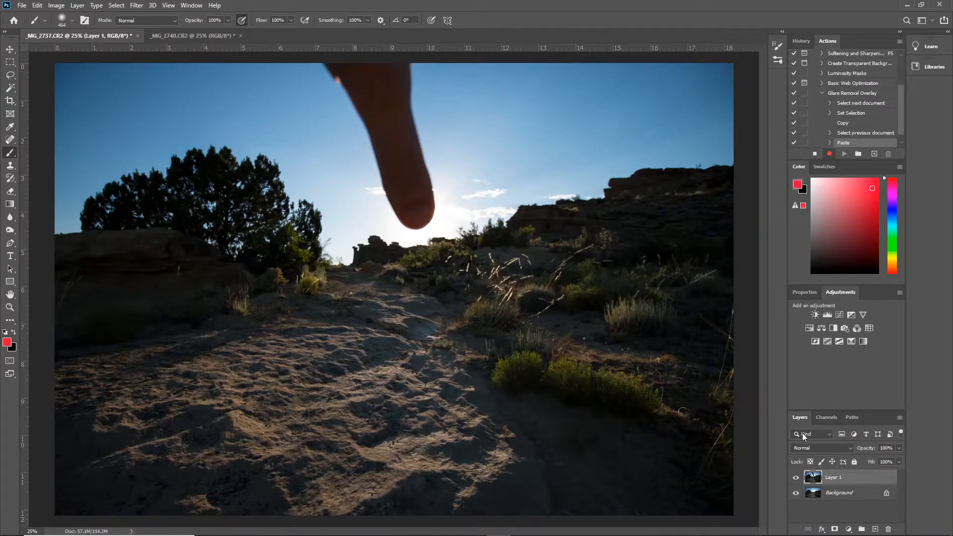
- Auto-align Layer 1 and the Background with the Auto projection, and stop the action recording with only Layer 1 selected
{"action": "left_click", "coordinate": [842, 494]}
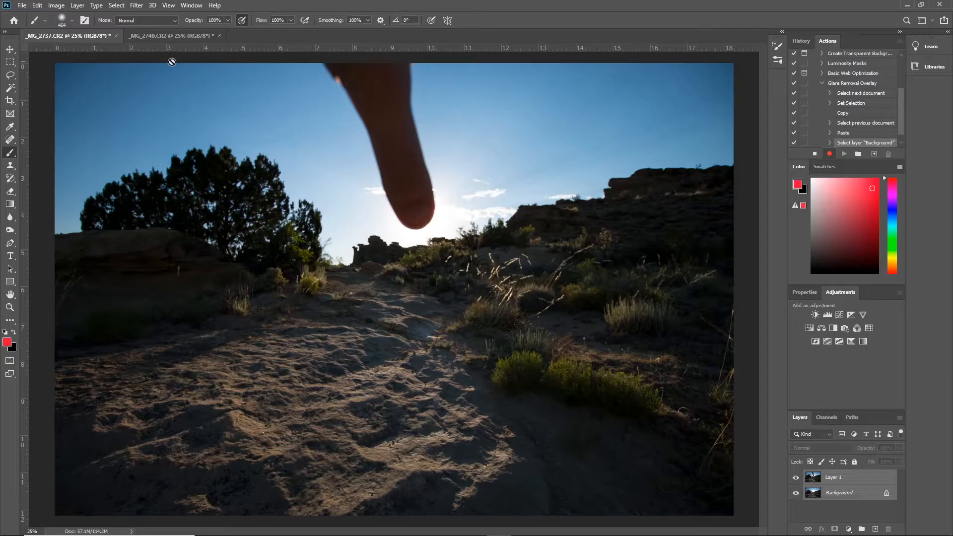
{"action": "left_click", "coordinate": [38, 6]}
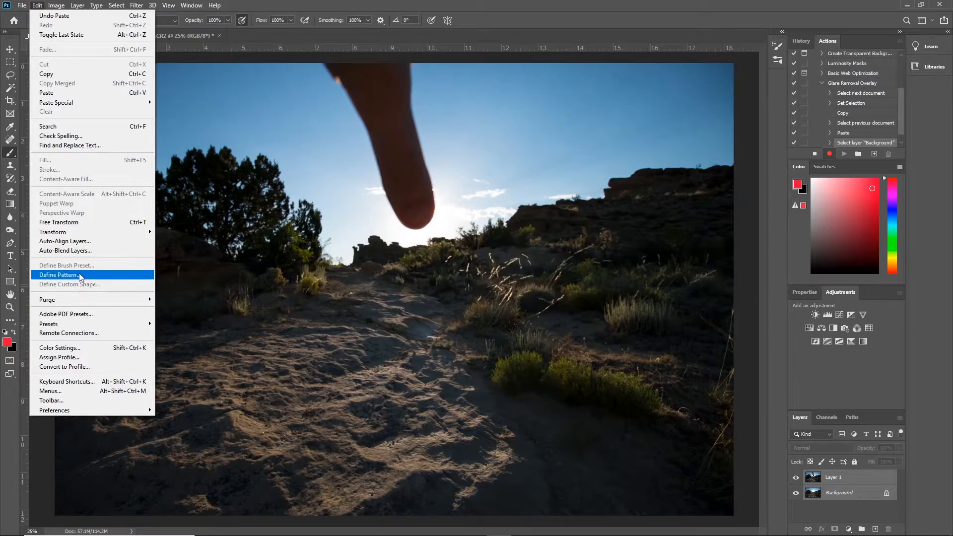
{"action": "left_click", "coordinate": [74, 242]}
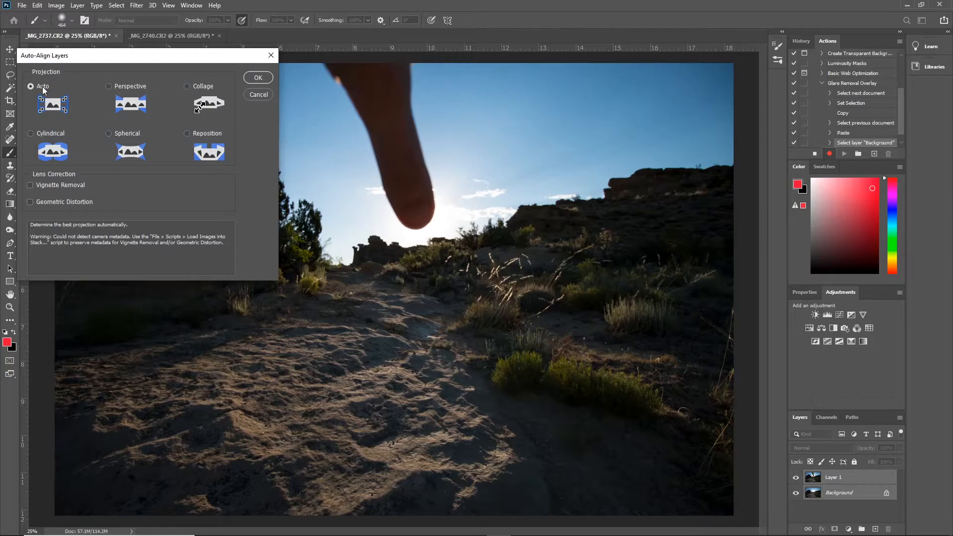
{"action": "left_click", "coordinate": [248, 78]}
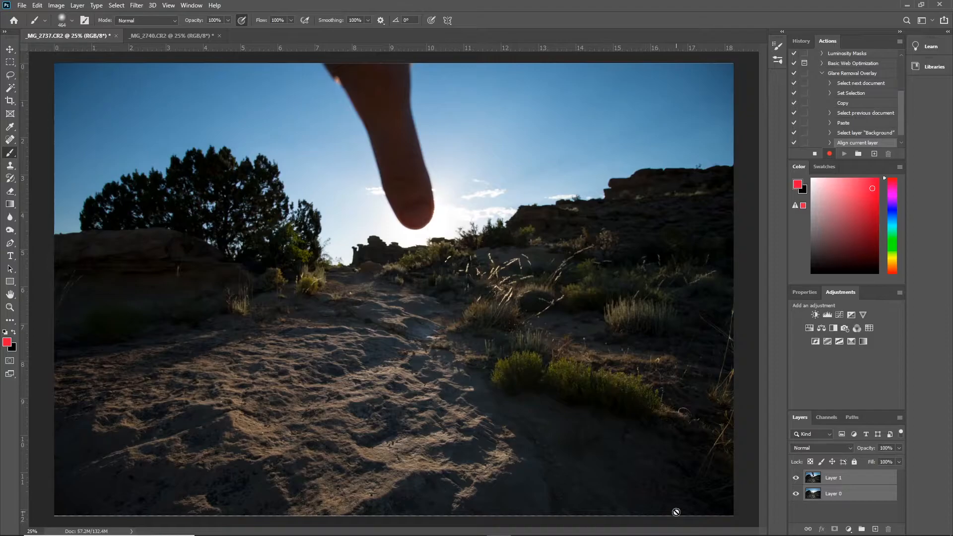
{"action": "left_click", "coordinate": [857, 480]}
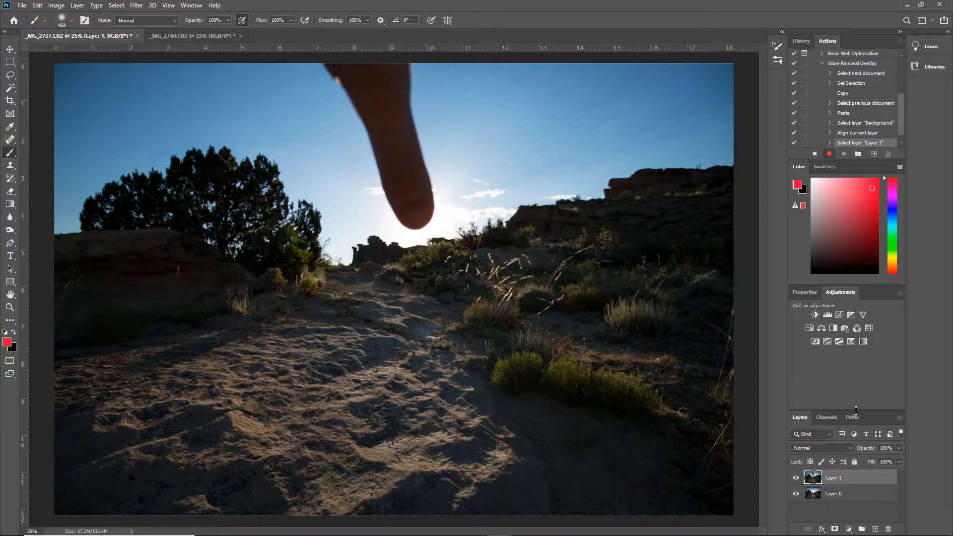
{"action": "left_click", "coordinate": [814, 154]}
- Set Layer 1's blend mode to Overlay and shift the layer slightly to demonstrate misalignment with the layer below
{"action": "left_click", "coordinate": [838, 448]}
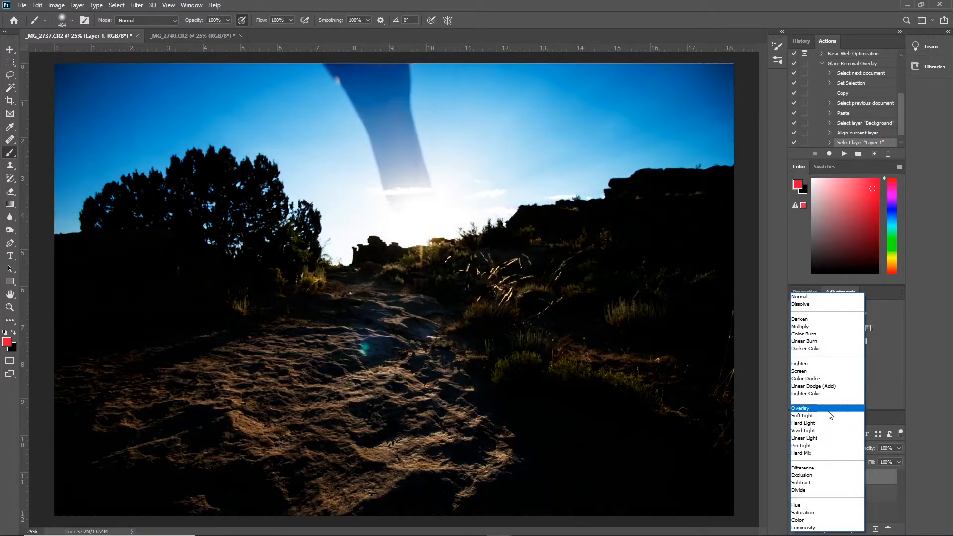
{"action": "left_click", "coordinate": [827, 410]}
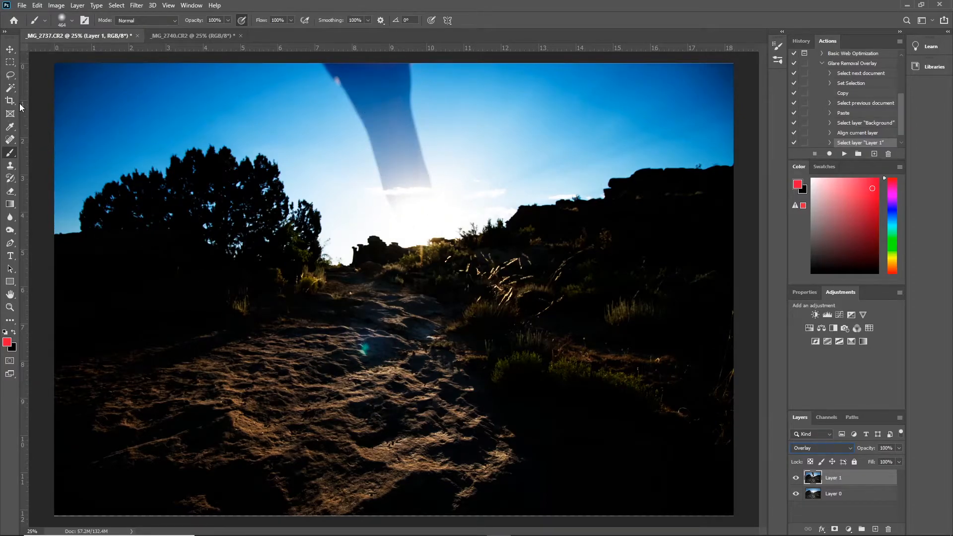
{"action": "left_click", "coordinate": [10, 50]}
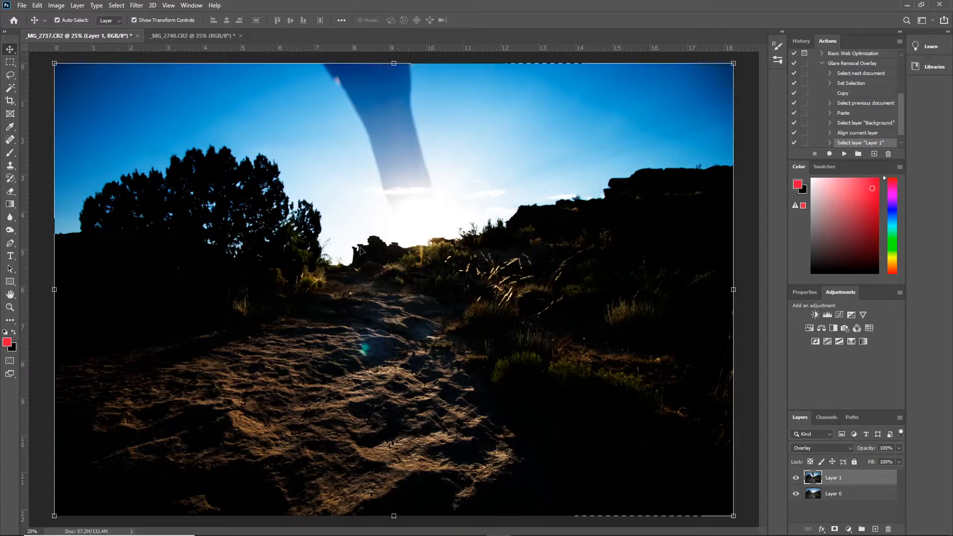
{"action": "left_click_drag", "start_coordinate": [434, 282], "coordinate": [417, 287]}
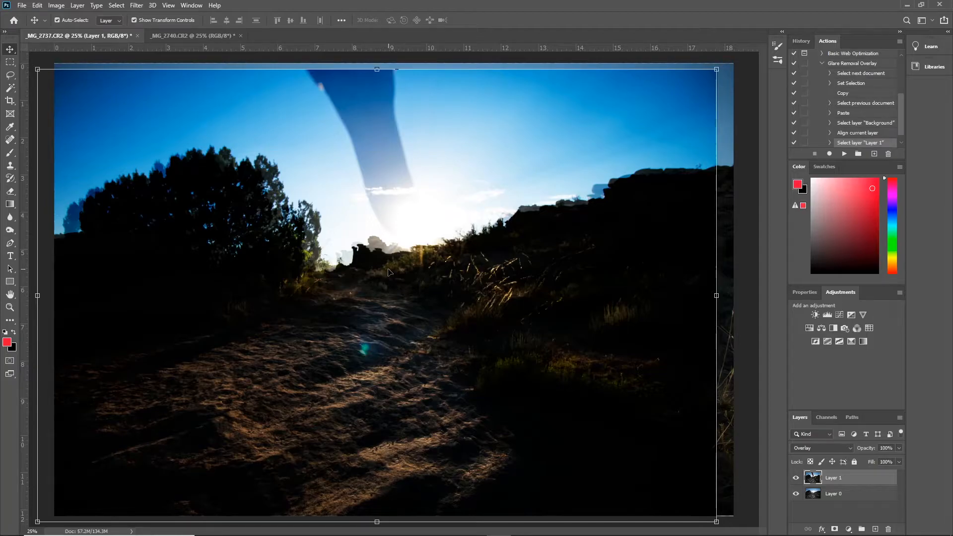
- Undo the layer move and set Layer 1 to Normal blending, with the Brush tool active
{"action": "left_click", "coordinate": [31, 6]}
{"action": "left_click", "coordinate": [41, 16]}
{"action": "left_click", "coordinate": [806, 449]}
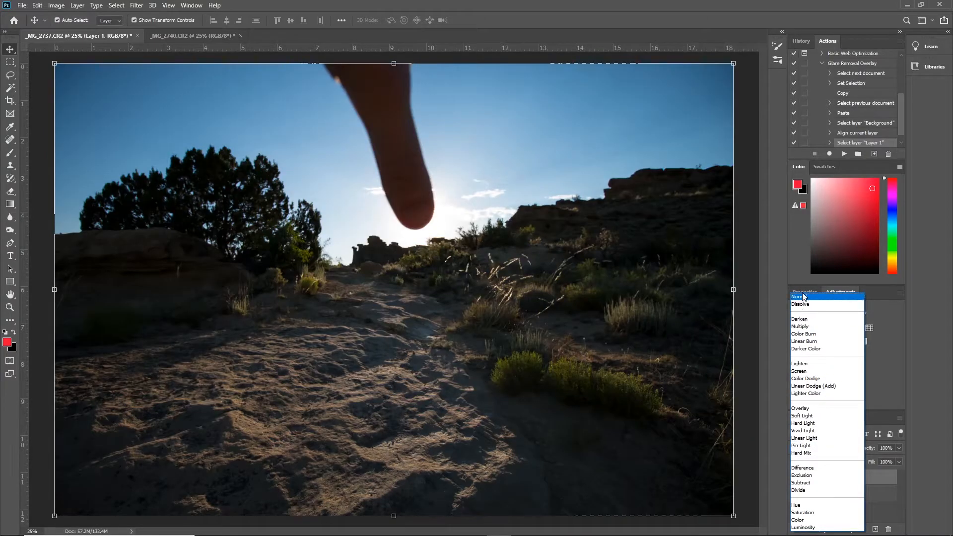
{"action": "left_click", "coordinate": [800, 296]}
{"action": "left_click", "coordinate": [10, 152]}
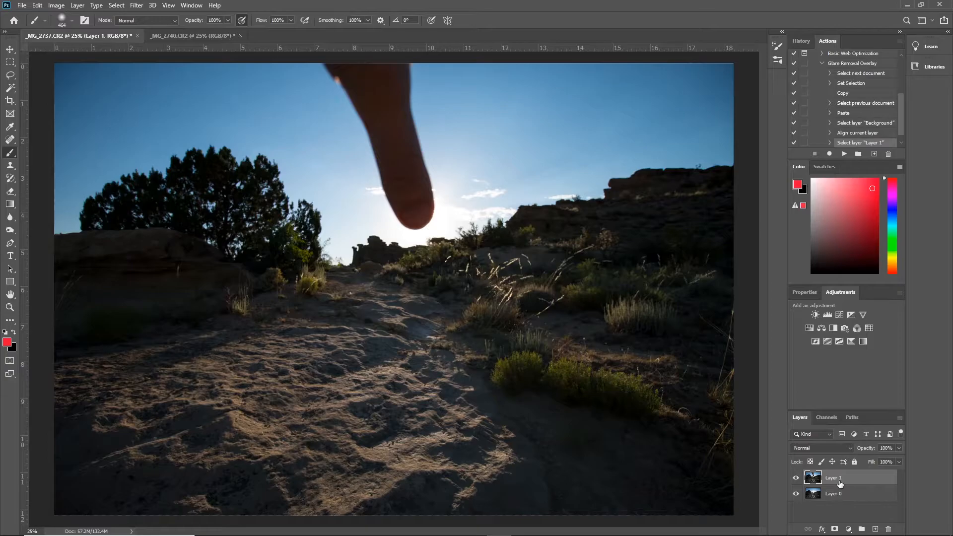
- Resume recording the action to add a Hide All mask to Layer 1, and stop the recording
{"action": "left_click", "coordinate": [828, 154]}
{"action": "left_click", "coordinate": [73, 6]}
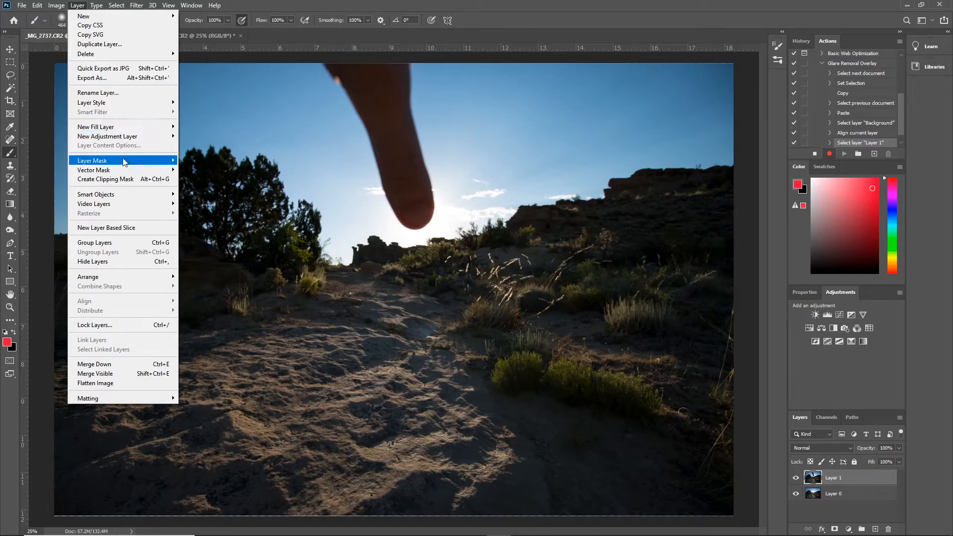
{"action": "mouse_move", "coordinate": [124, 162]}
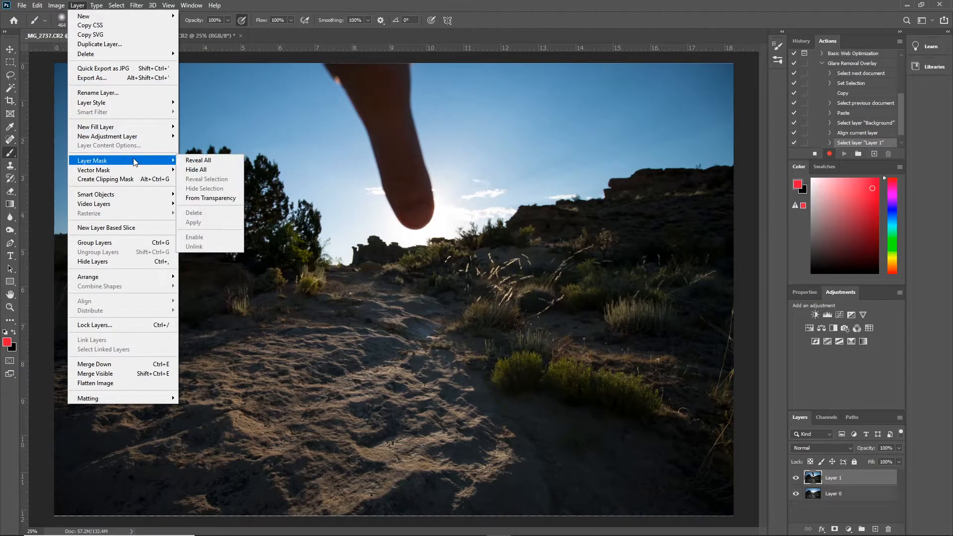
{"action": "left_click", "coordinate": [198, 170]}
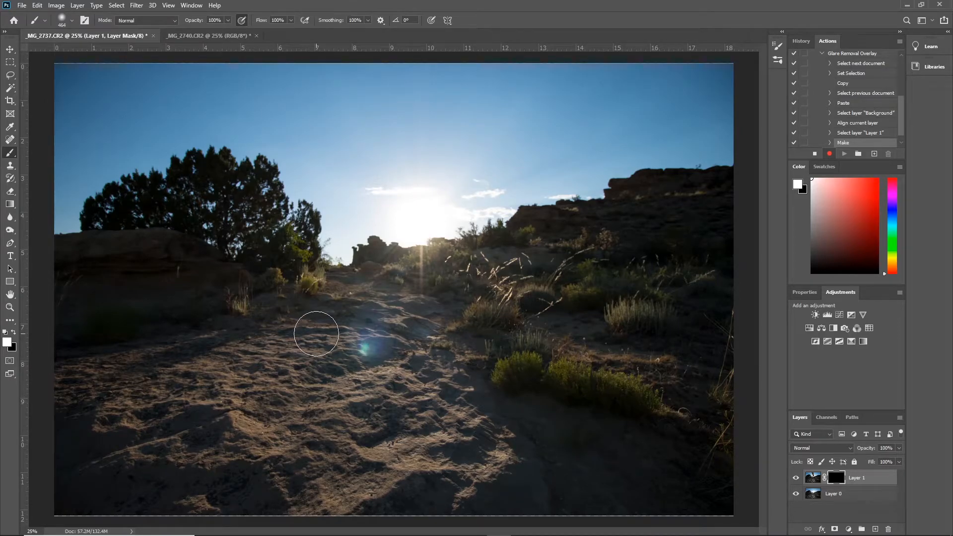
{"action": "left_click", "coordinate": [815, 156]}
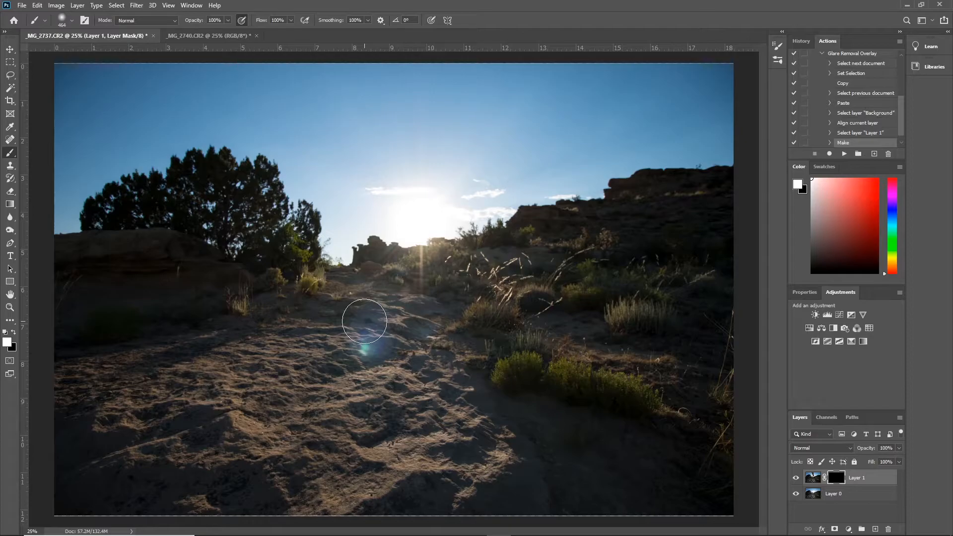
- Paint white on Layer 1's mask over the lens flare spot on the path and the sandy foreground
{"action": "mouse_move", "coordinate": [364, 321]}
{"action": "left_mouse_down"}
{"action": "mouse_move", "coordinate": [371, 345]}
{"action": "mouse_move", "coordinate": [380, 331]}
{"action": "mouse_move", "coordinate": [370, 340]}
{"action": "mouse_move", "coordinate": [414, 342]}
{"action": "mouse_move", "coordinate": [294, 306]}
{"action": "mouse_move", "coordinate": [392, 292]}
{"action": "mouse_move", "coordinate": [418, 269]}
{"action": "mouse_move", "coordinate": [435, 234]}
{"action": "mouse_move", "coordinate": [399, 223]}
{"action": "mouse_move", "coordinate": [415, 207]}
{"action": "mouse_move", "coordinate": [409, 241]}
{"action": "left_mouse_up"}
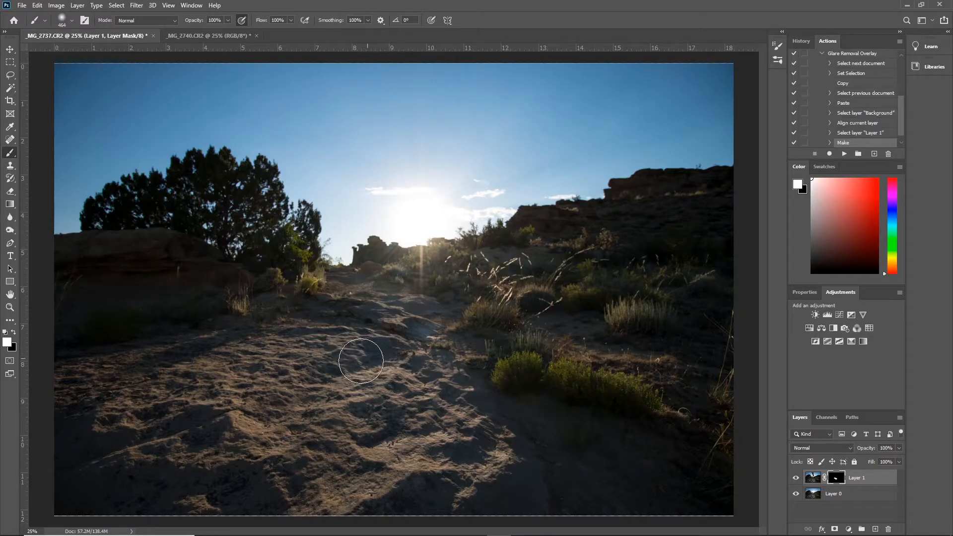
{"action": "mouse_move", "coordinate": [325, 376]}
{"action": "left_mouse_down"}
{"action": "mouse_move", "coordinate": [302, 395]}
{"action": "mouse_move", "coordinate": [316, 373]}
{"action": "left_mouse_up"}
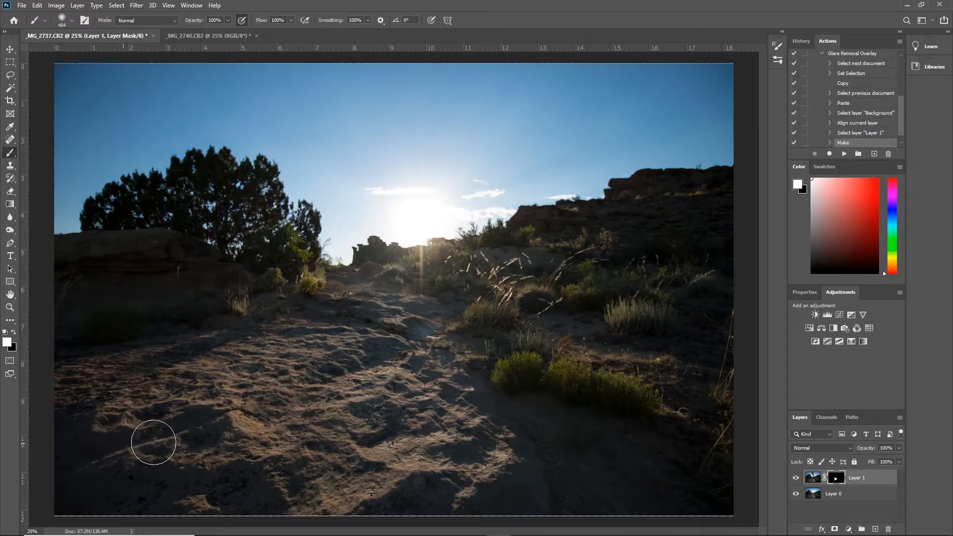
{"action": "left_click_drag", "start_coordinate": [219, 453], "coordinate": [219, 453]}
- Paint white on Layer 1's mask over the light streaks below the sun and across the shaded hillside
{"action": "mouse_move", "coordinate": [420, 275]}
{"action": "left_mouse_down"}
{"action": "mouse_move", "coordinate": [468, 268]}
{"action": "mouse_move", "coordinate": [464, 300]}
{"action": "left_mouse_up"}
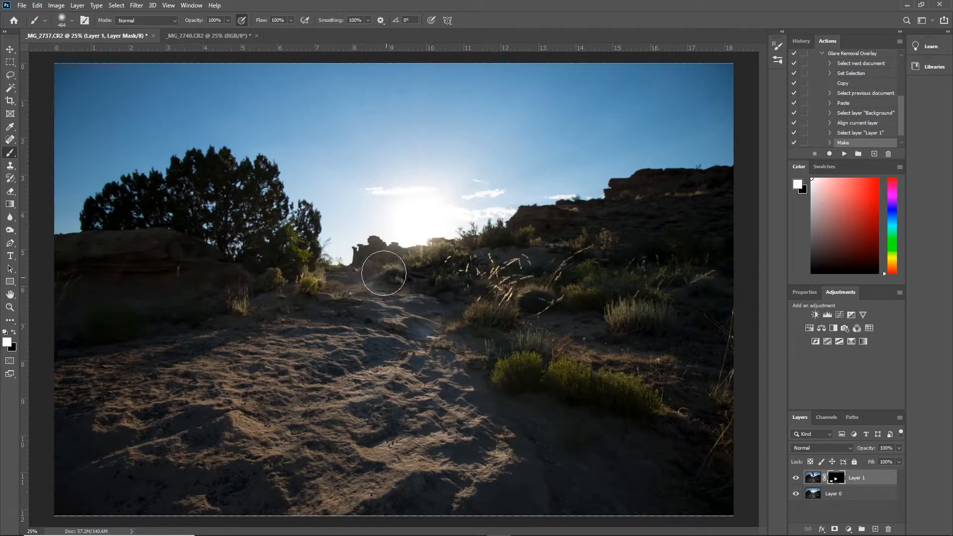
{"action": "left_click_drag", "start_coordinate": [392, 270], "coordinate": [395, 271]}
{"action": "mouse_move", "coordinate": [395, 266]}
{"action": "left_mouse_down"}
{"action": "mouse_move", "coordinate": [371, 257]}
{"action": "mouse_move", "coordinate": [365, 265]}
{"action": "mouse_move", "coordinate": [437, 265]}
{"action": "mouse_move", "coordinate": [420, 268]}
{"action": "mouse_move", "coordinate": [508, 240]}
{"action": "mouse_move", "coordinate": [452, 263]}
{"action": "mouse_move", "coordinate": [390, 263]}
{"action": "mouse_move", "coordinate": [315, 283]}
{"action": "mouse_move", "coordinate": [300, 299]}
{"action": "mouse_move", "coordinate": [365, 285]}
{"action": "mouse_move", "coordinate": [526, 278]}
{"action": "mouse_move", "coordinate": [518, 295]}
{"action": "mouse_move", "coordinate": [531, 311]}
{"action": "mouse_move", "coordinate": [595, 274]}
{"action": "mouse_move", "coordinate": [638, 274]}
{"action": "mouse_move", "coordinate": [556, 315]}
{"action": "mouse_move", "coordinate": [471, 336]}
{"action": "mouse_move", "coordinate": [440, 340]}
{"action": "mouse_move", "coordinate": [421, 323]}
{"action": "mouse_move", "coordinate": [377, 356]}
{"action": "mouse_move", "coordinate": [393, 349]}
{"action": "mouse_move", "coordinate": [447, 366]}
{"action": "mouse_move", "coordinate": [528, 349]}
{"action": "mouse_move", "coordinate": [619, 355]}
{"action": "mouse_move", "coordinate": [703, 321]}
{"action": "left_mouse_up"}
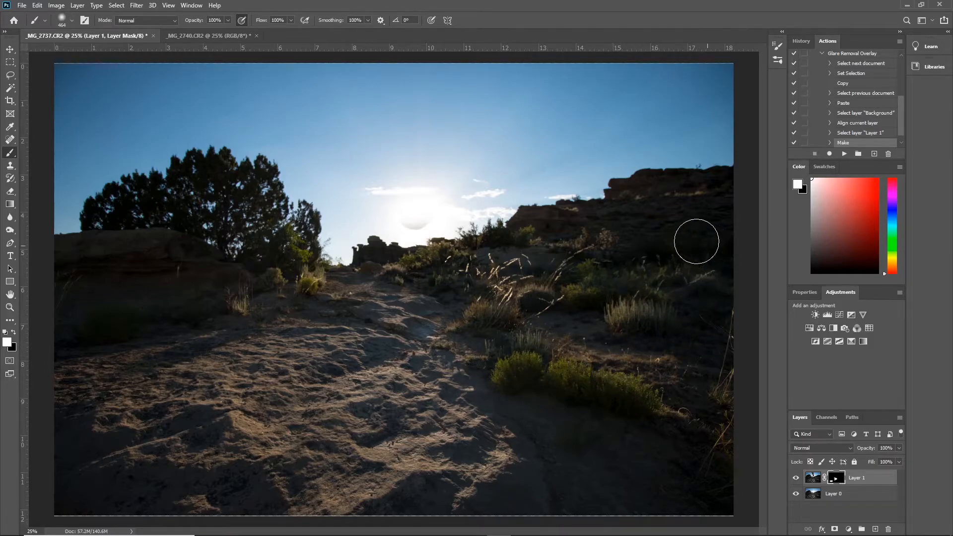
{"action": "left_click_drag", "start_coordinate": [540, 236], "coordinate": [715, 198]}
- Switch the foreground color to black and reduce the brush size to 187 px
{"action": "left_click", "coordinate": [14, 333]}
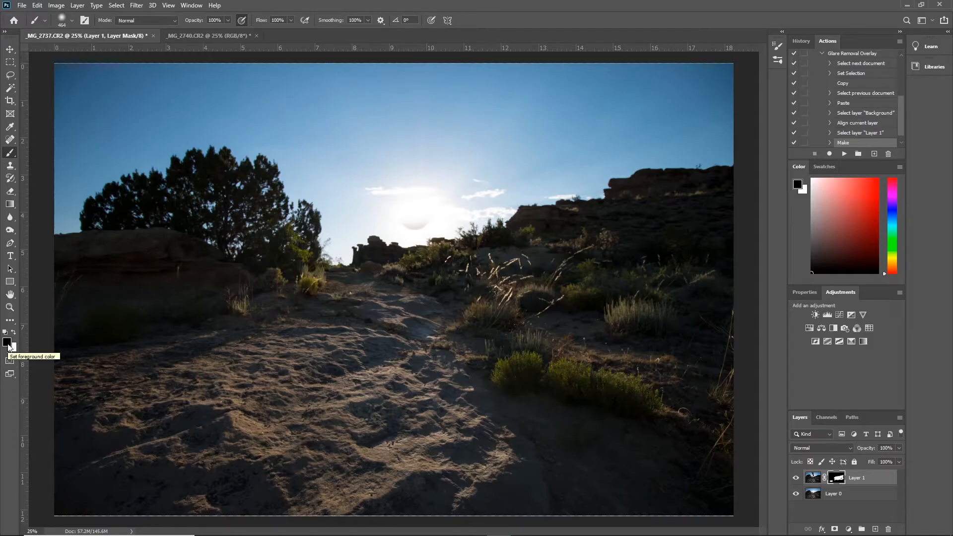
{"action": "left_click", "coordinate": [227, 20]}
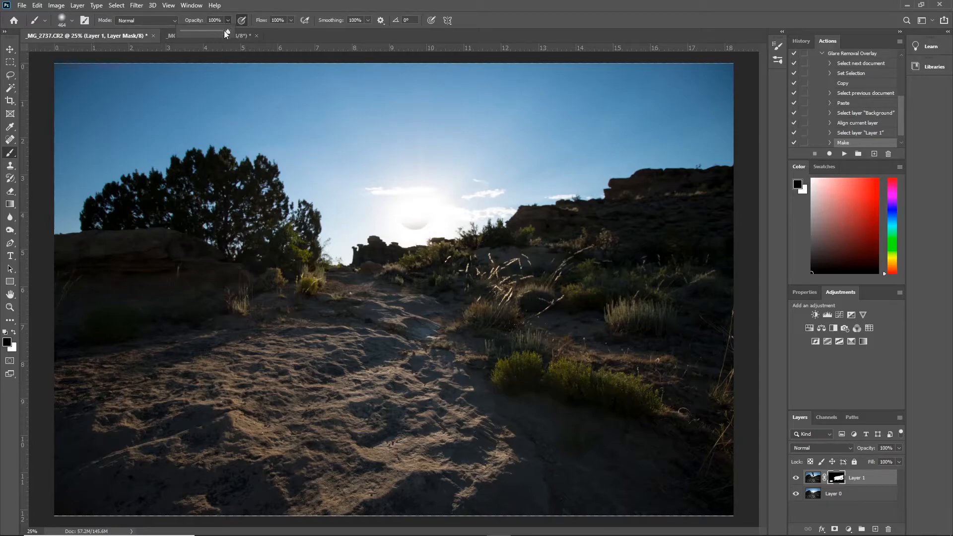
{"action": "left_click", "coordinate": [228, 22]}
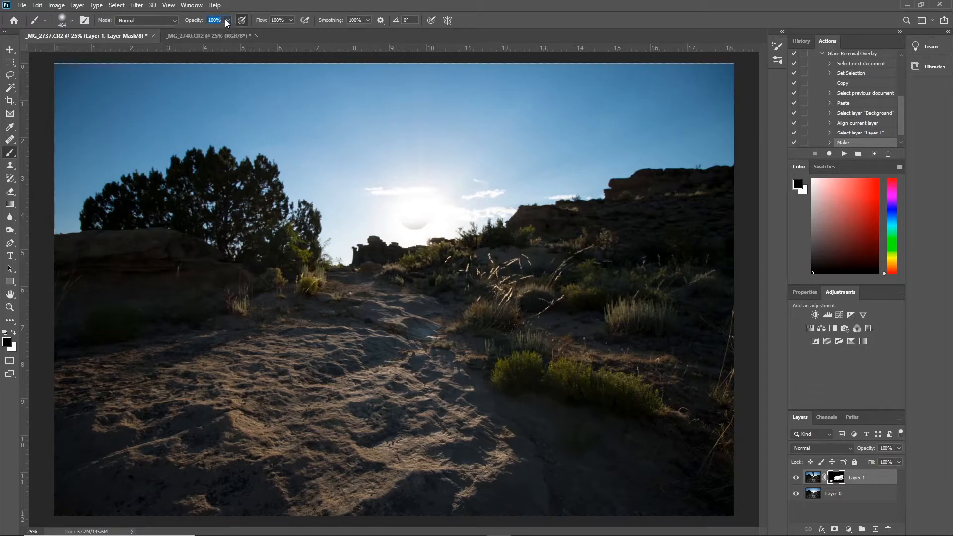
{"action": "left_click", "coordinate": [73, 22]}
{"action": "left_click_drag", "start_coordinate": [109, 51], "coordinate": [94, 52]}
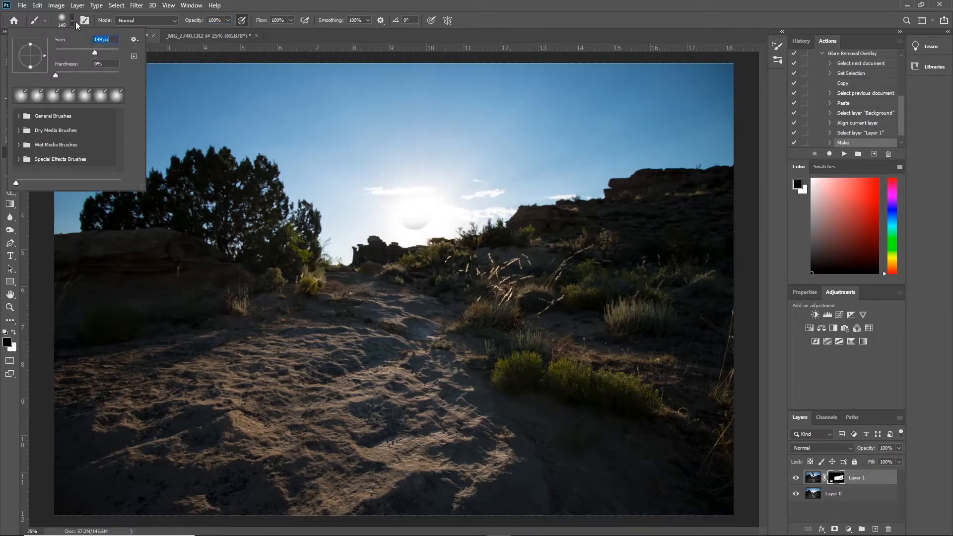
{"action": "left_click", "coordinate": [73, 19]}
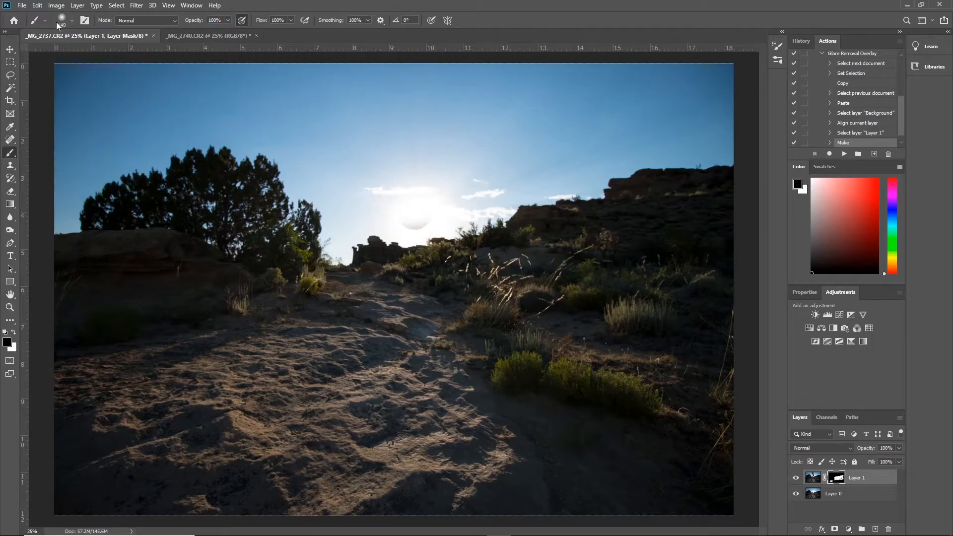
{"action": "left_click", "coordinate": [73, 23]}
{"action": "left_click_drag", "start_coordinate": [95, 51], "coordinate": [100, 51]}
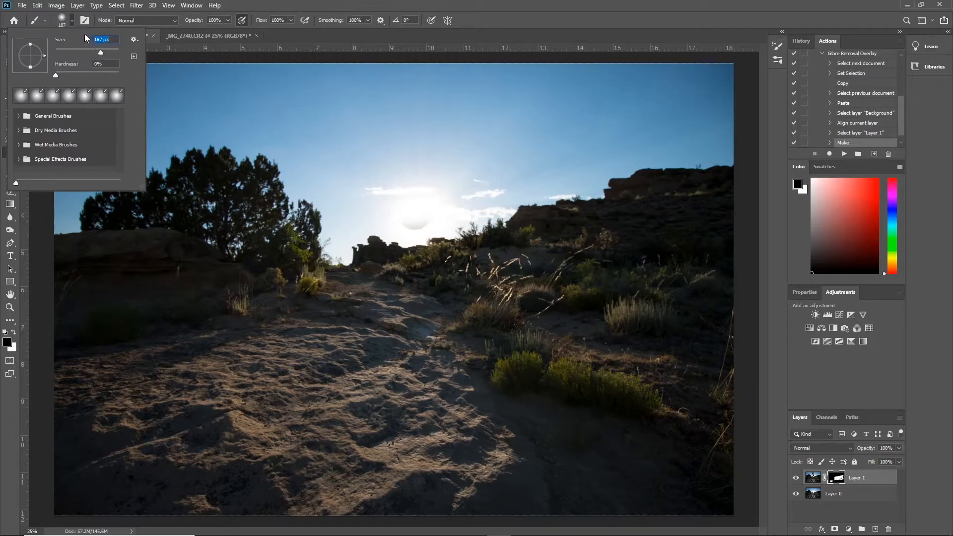
- Paint black on Layer 1's mask over the fingertip remnant below the sun
{"action": "left_click", "coordinate": [71, 20]}
{"action": "mouse_move", "coordinate": [397, 212]}
{"action": "left_mouse_down"}
{"action": "mouse_move", "coordinate": [409, 224]}
{"action": "mouse_move", "coordinate": [425, 219]}
{"action": "mouse_move", "coordinate": [406, 222]}
{"action": "mouse_move", "coordinate": [425, 218]}
{"action": "mouse_move", "coordinate": [415, 224]}
{"action": "left_mouse_up"}
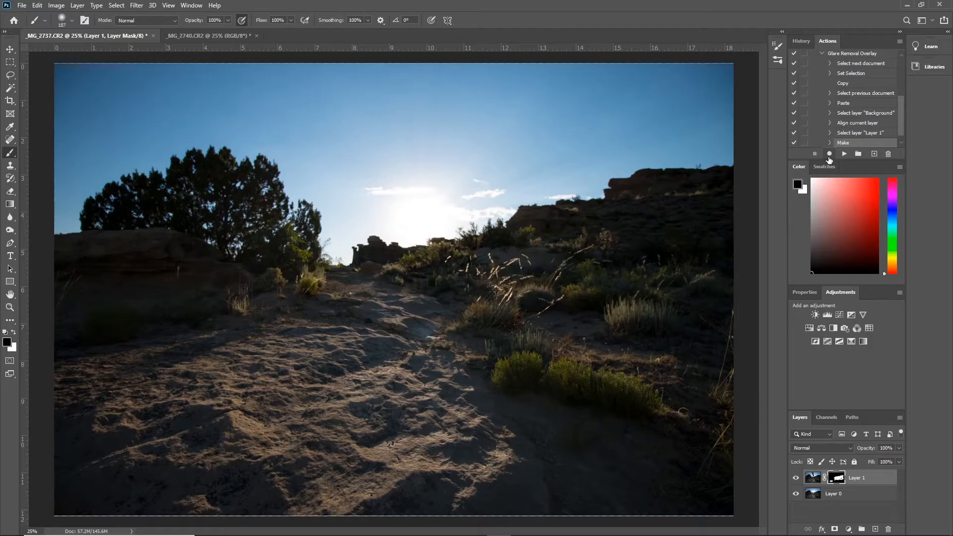
- Resume recording the Glare Removal Overlay action to flatten the image, and stop the recording
{"action": "left_click", "coordinate": [828, 155]}
{"action": "left_click", "coordinate": [74, 7]}
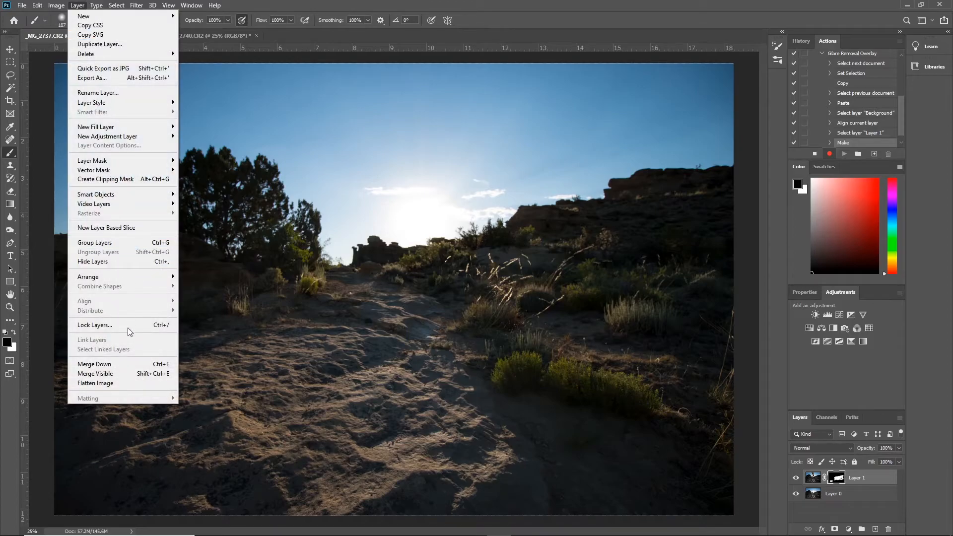
{"action": "left_click", "coordinate": [95, 383]}
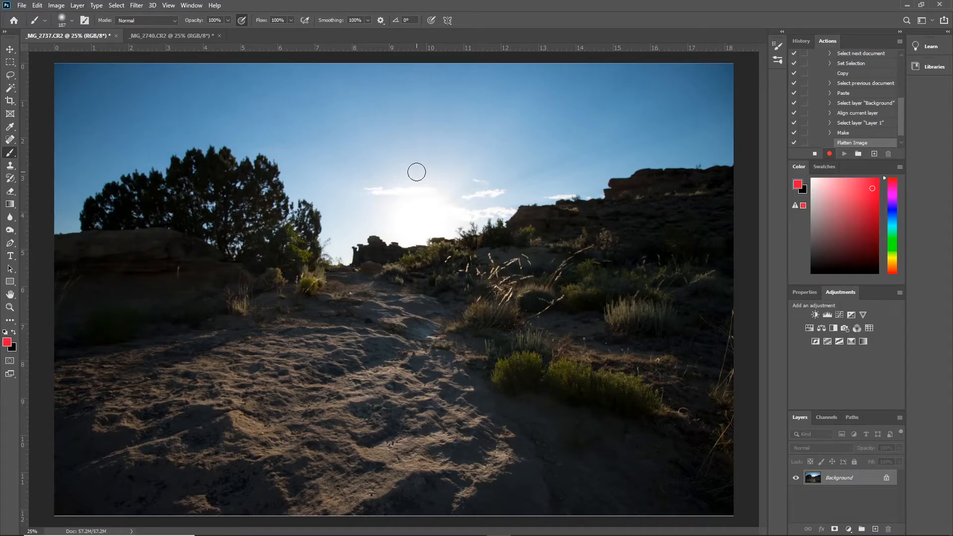
{"action": "left_click", "coordinate": [814, 155]}
- Set the Crop tool to the 2 : 3 (4 : 6) ratio and swap it to landscape orientation
{"action": "left_click", "coordinate": [14, 101]}
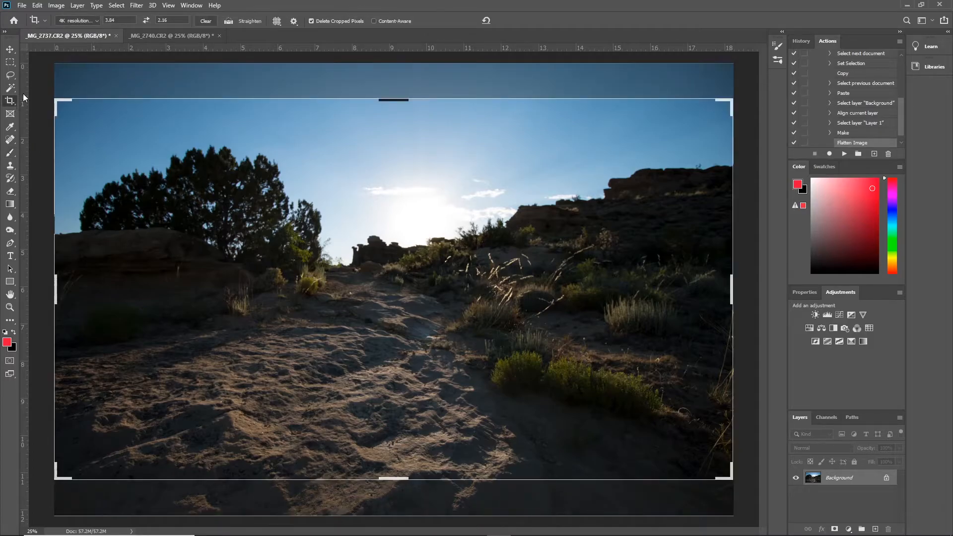
{"action": "left_click", "coordinate": [85, 20]}
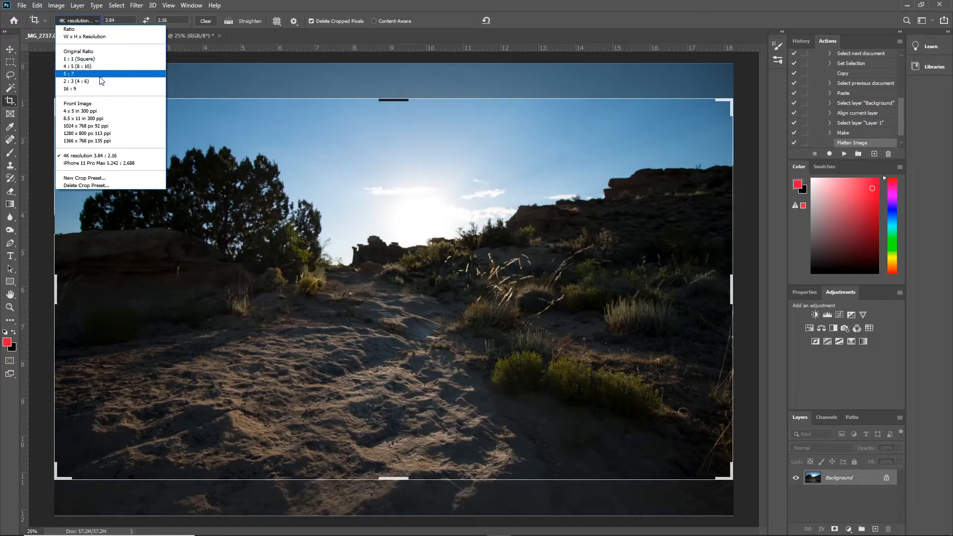
{"action": "left_click", "coordinate": [99, 81]}
{"action": "left_click", "coordinate": [94, 21]}
{"action": "left_click", "coordinate": [95, 22]}
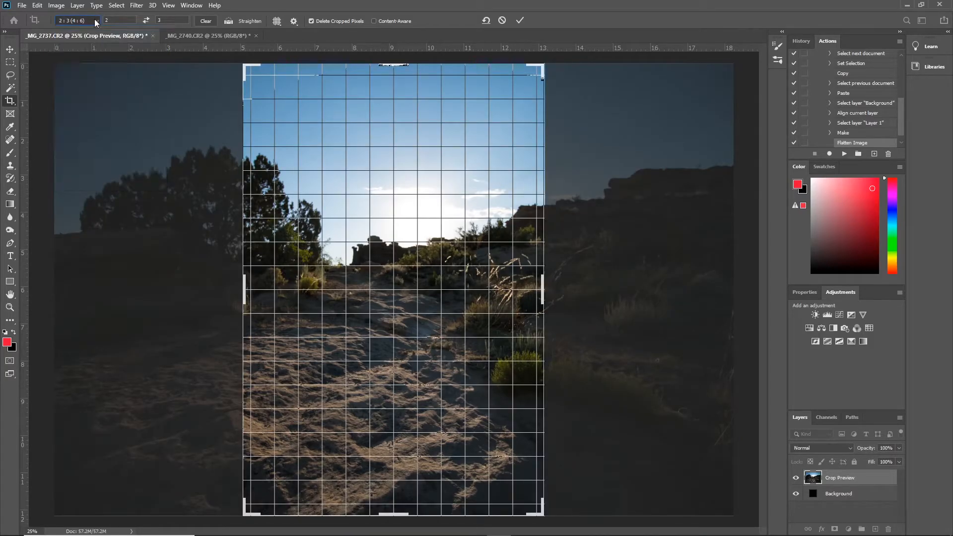
{"action": "left_click", "coordinate": [146, 21]}
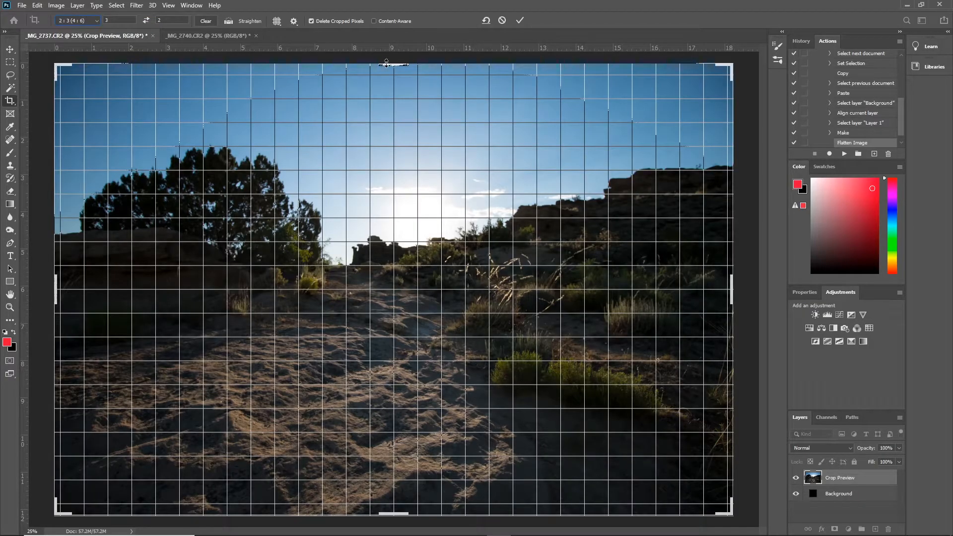
- Turn off snapping and crop the photo slightly inward to trim its uneven edges
{"action": "left_click_drag", "start_coordinate": [386, 65], "coordinate": [388, 65]}
{"action": "left_click", "coordinate": [168, 6]}
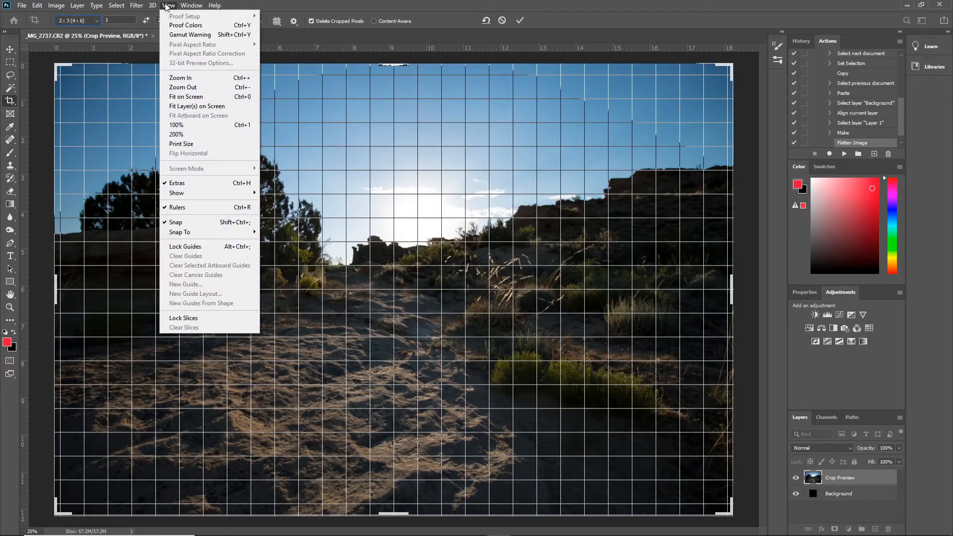
{"action": "left_click", "coordinate": [193, 222]}
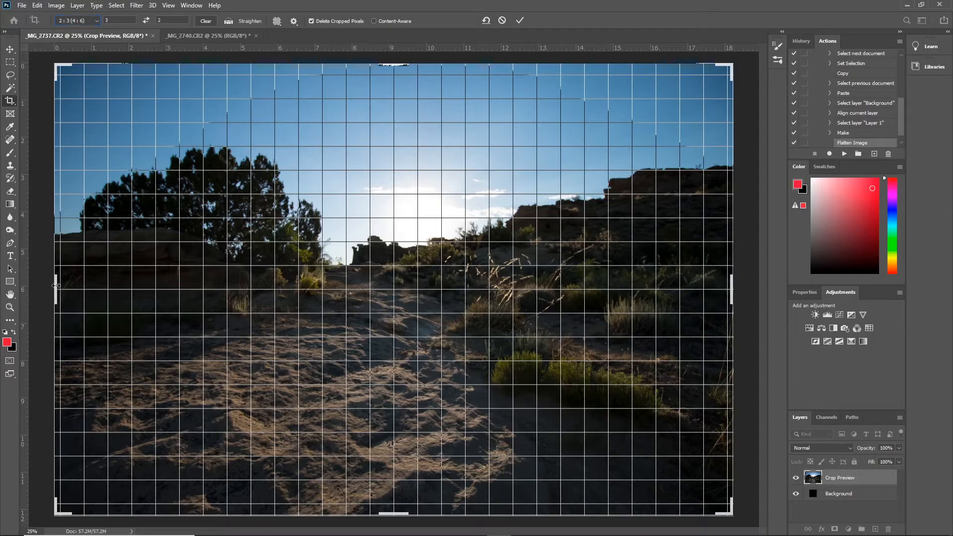
{"action": "left_click_drag", "start_coordinate": [57, 285], "coordinate": [60, 285]}
{"action": "left_click_drag", "start_coordinate": [728, 289], "coordinate": [728, 288]}
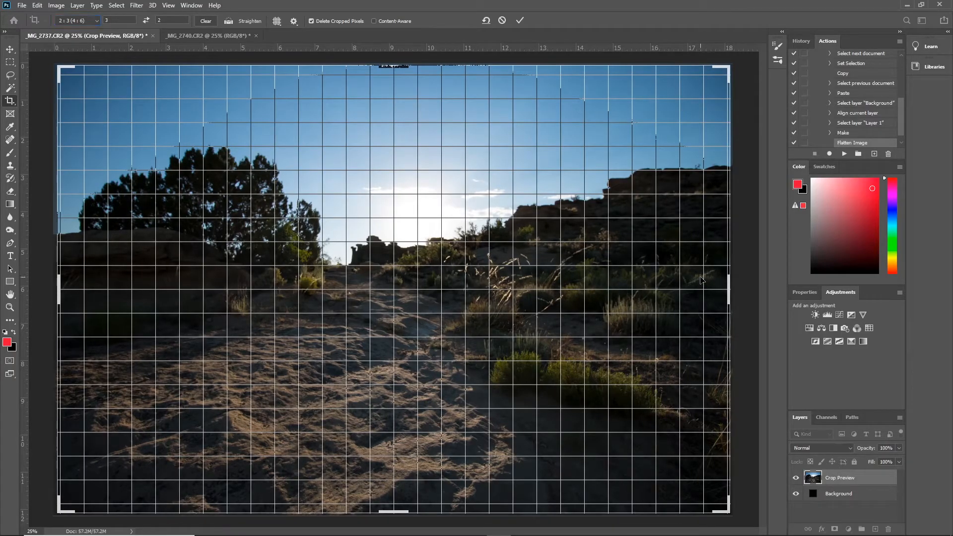
{"action": "key", "text": "Return"}
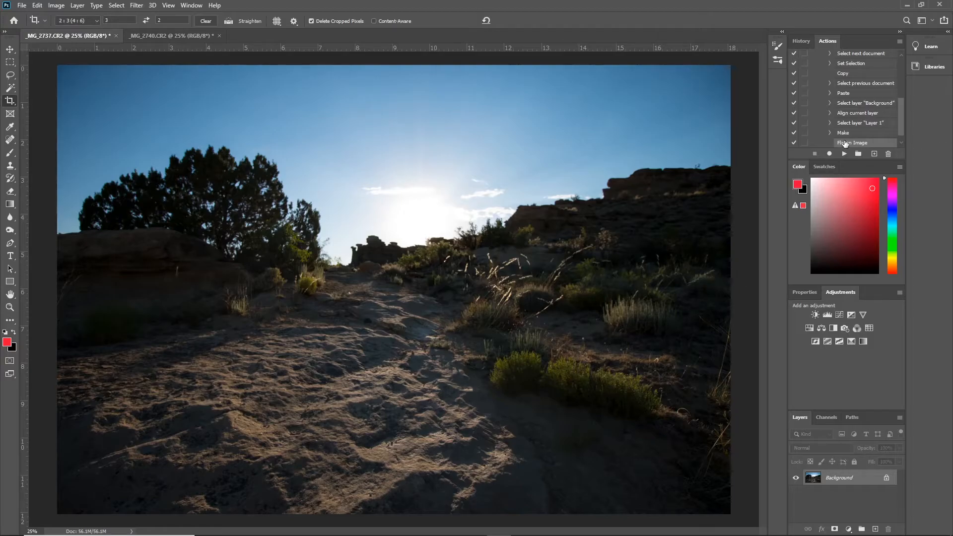
- Select the Make step in the Glare Removal Overlay action and examine its recorded settings
{"action": "scroll", "coordinate": [897, 119], "scroll_direction": "up", "scroll_amount": 2}
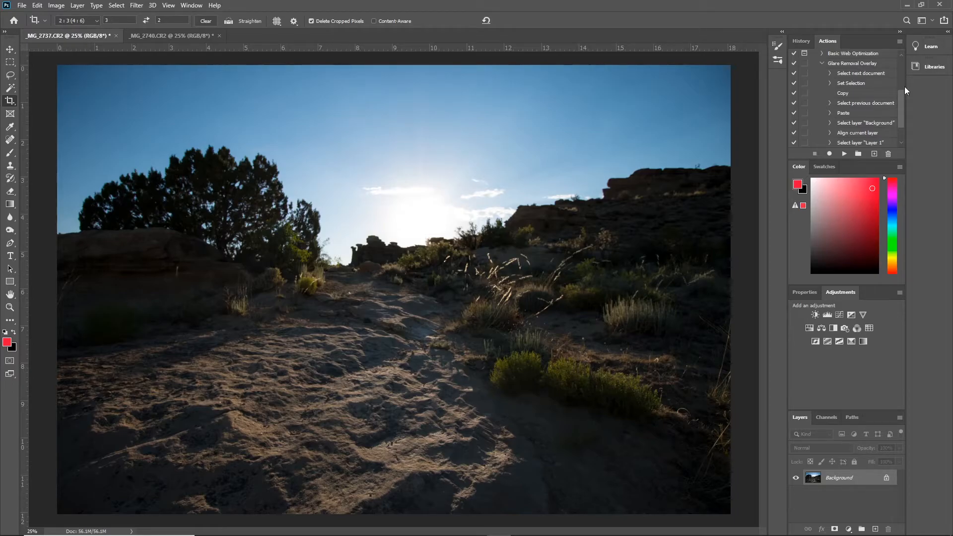
{"action": "left_click_drag", "start_coordinate": [904, 96], "coordinate": [902, 111]}
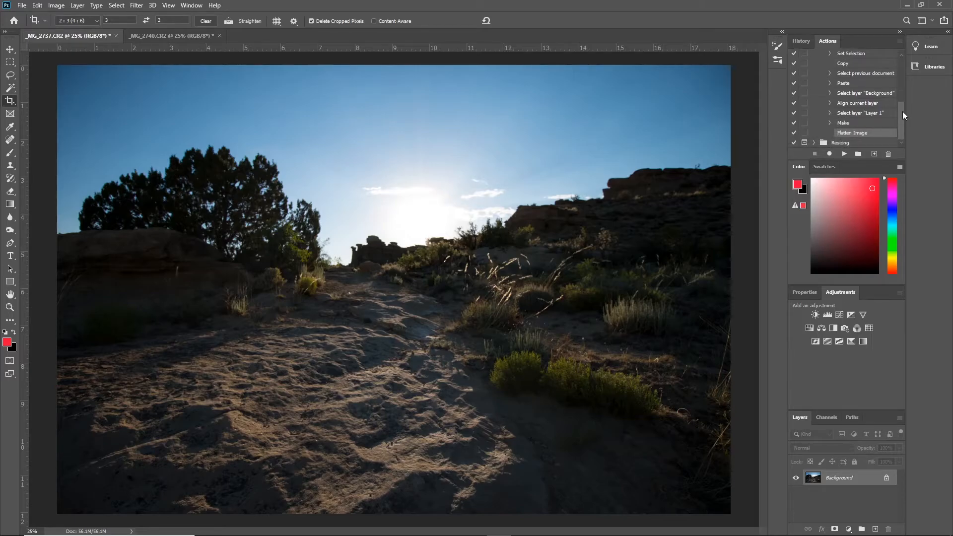
{"action": "left_click", "coordinate": [873, 124]}
{"action": "left_click", "coordinate": [829, 123]}
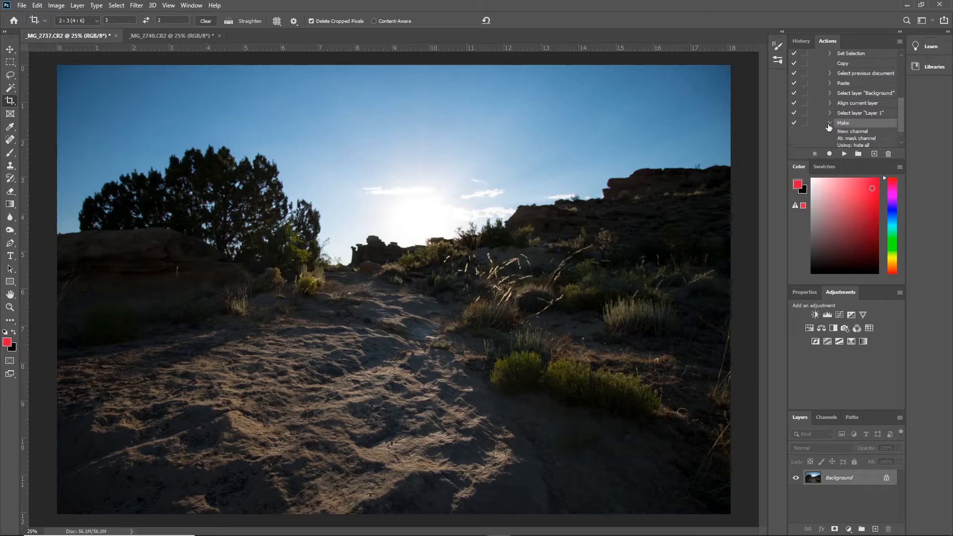
{"action": "left_click_drag", "start_coordinate": [902, 117], "coordinate": [900, 127]}
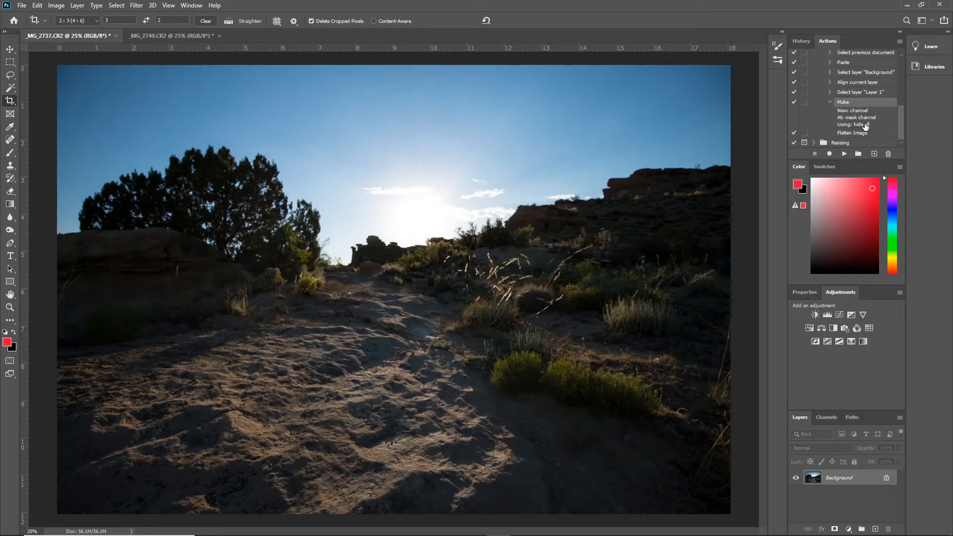
{"action": "left_click", "coordinate": [830, 103]}
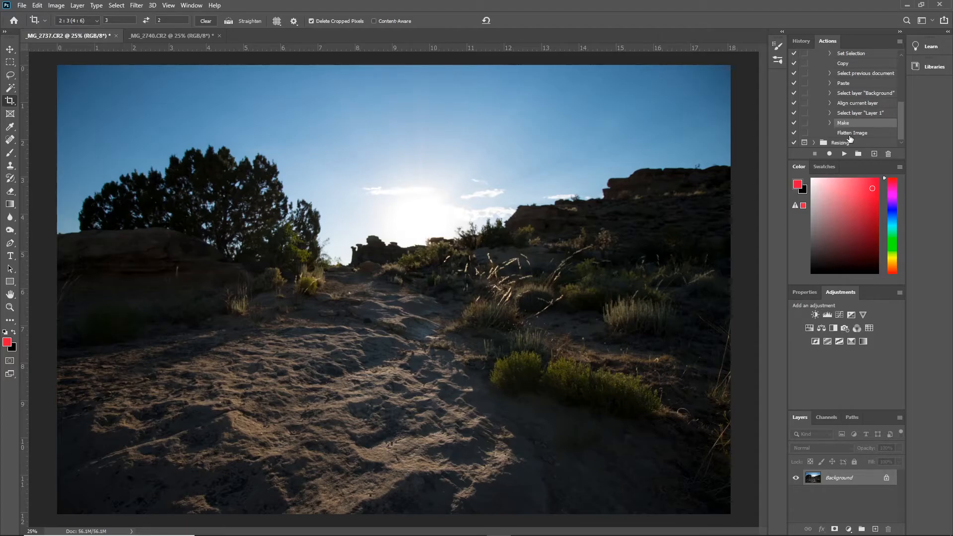
- Insert a stop after the Make step with the message "Paint away undesired glare using paintbrush. When done, select "PLAY" from the action menu."
{"action": "left_click", "coordinate": [899, 42]}
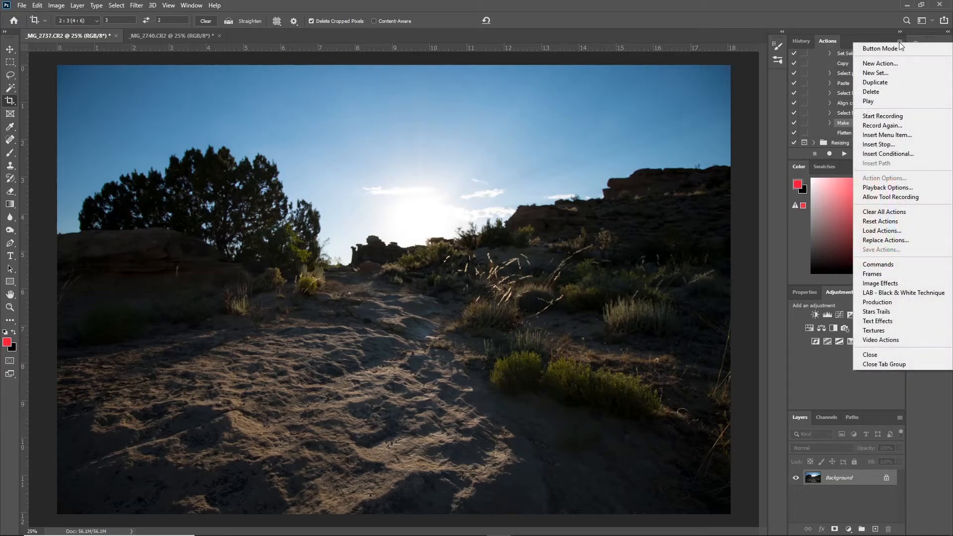
{"action": "left_click", "coordinate": [908, 143]}
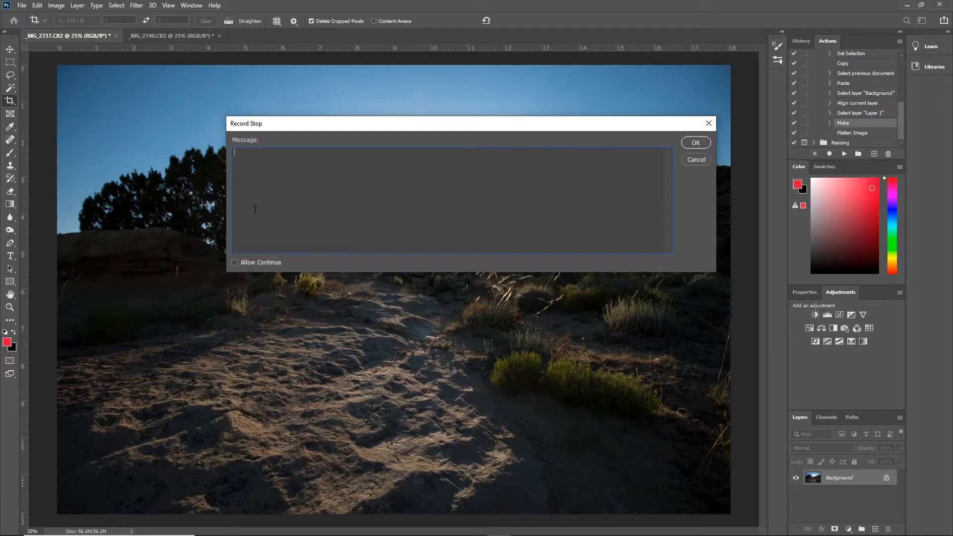
{"action": "type", "text": "aint awar"}
{"action": "type", "text": " undesired glare using paintbrush"}
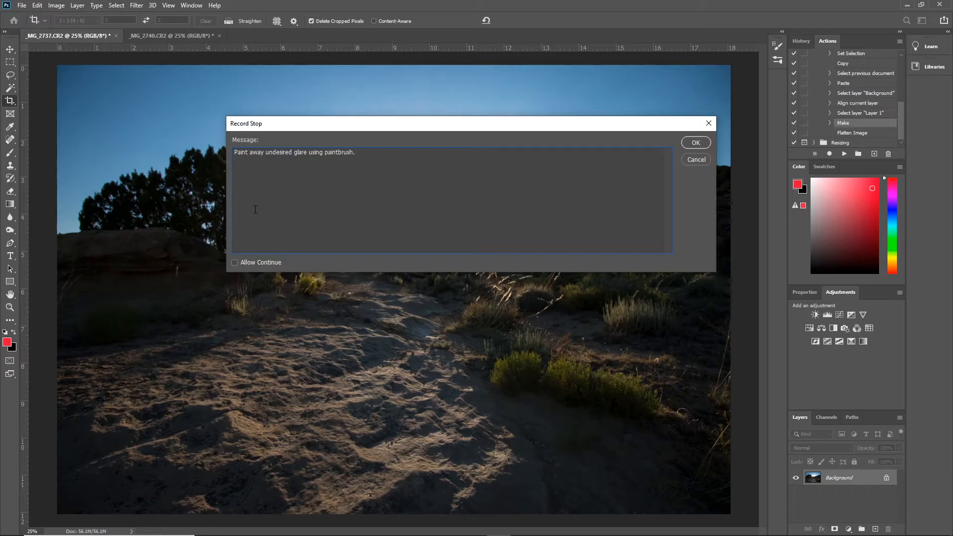
{"action": "type", "text": ".  When done, select \"PLAY\" from the action menu."}
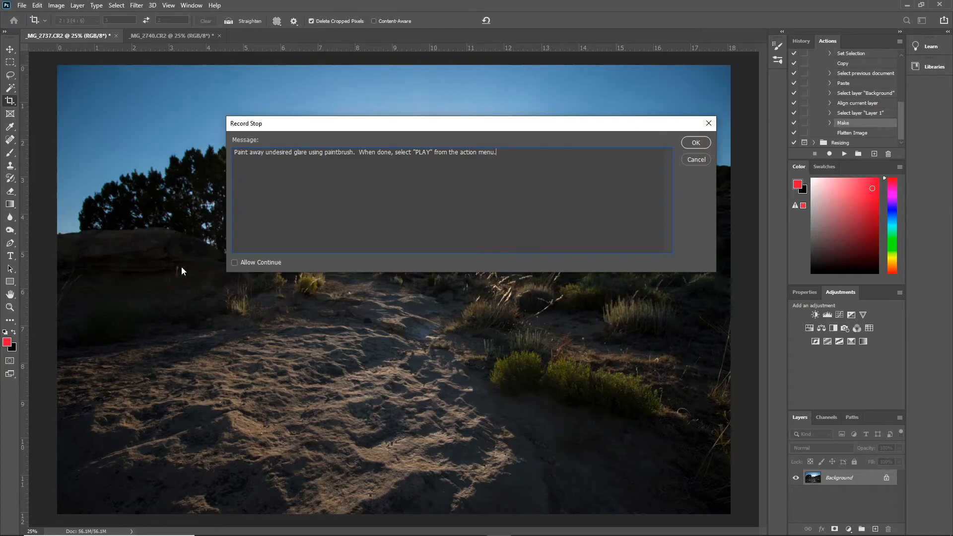
{"action": "left_click", "coordinate": [690, 145]}
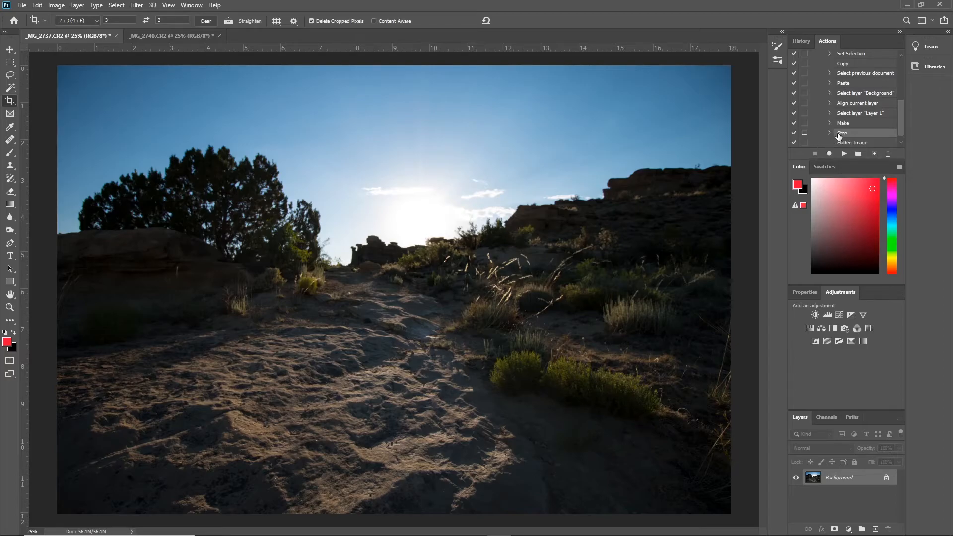
{"action": "mouse_move", "coordinate": [900, 118]}
{"action": "left_mouse_down"}
{"action": "mouse_move", "coordinate": [903, 105]}
{"action": "mouse_move", "coordinate": [905, 132]}
{"action": "left_mouse_up"}
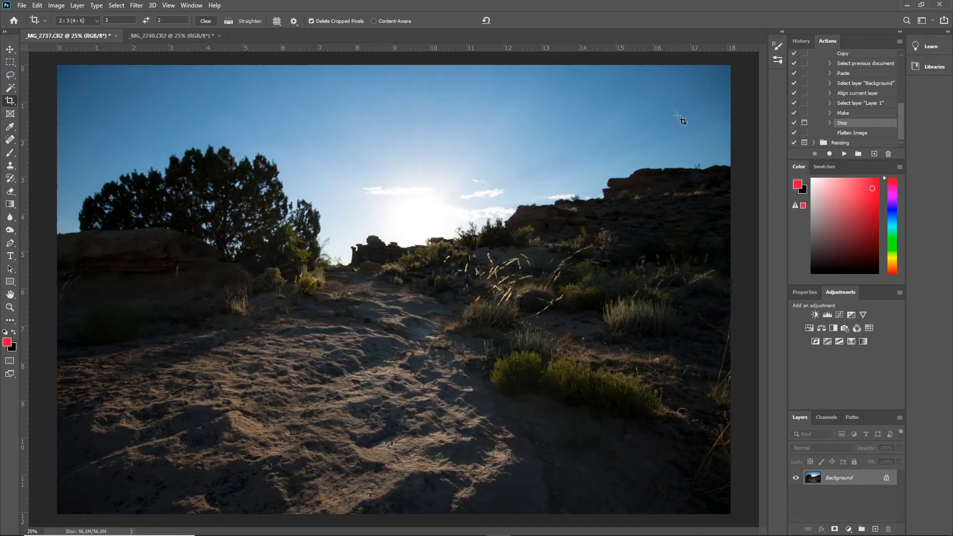
- Close _MG_2740.CR2 and _MG_2737.CR2 without saving the changes
{"action": "left_click", "coordinate": [219, 35]}
{"action": "left_click", "coordinate": [472, 202]}
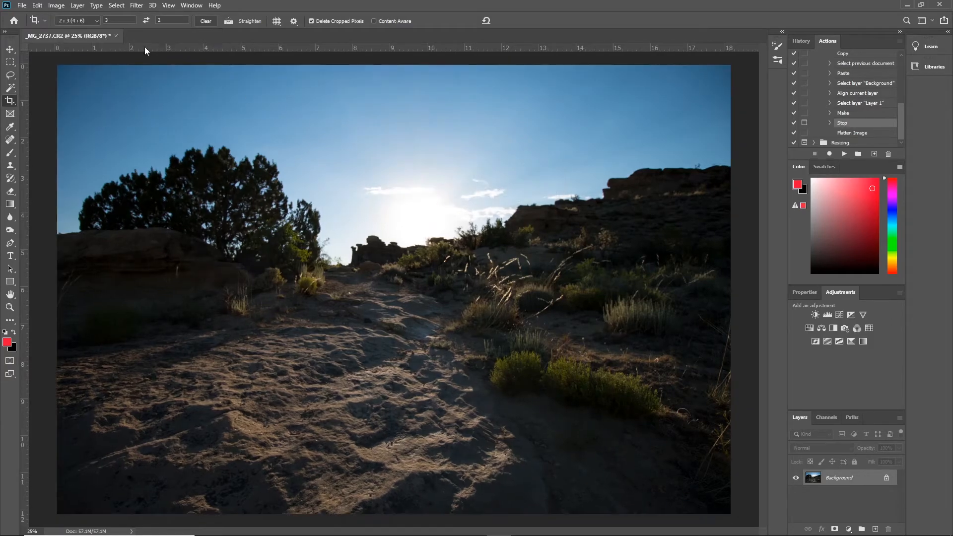
{"action": "left_click", "coordinate": [116, 35]}
{"action": "left_click", "coordinate": [460, 202]}
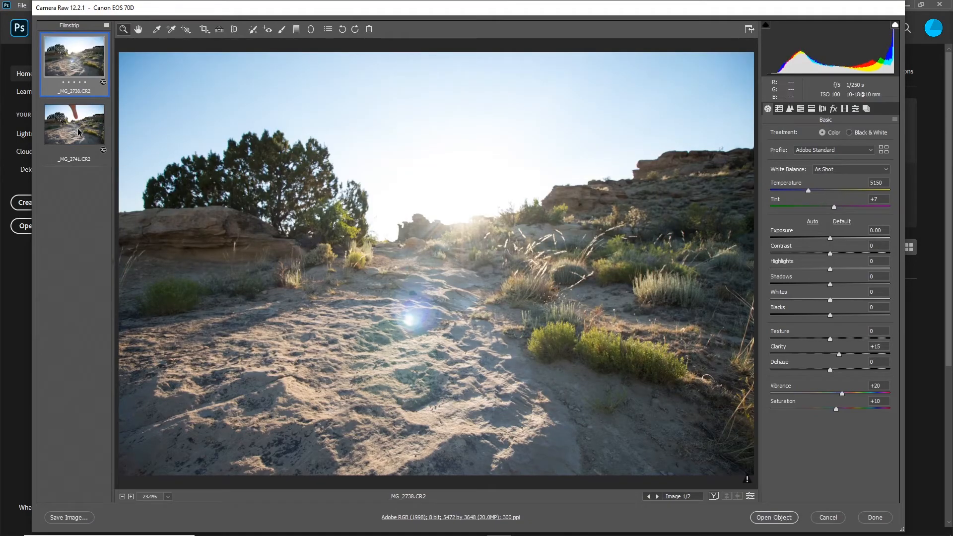
- Open both _MG_2738.CR2 and _MG_2741.CR2 from Camera Raw, activate the Brush tool and bring _MG_2738.CR2 to the front
{"action": "key", "text": "ctrl+a"}
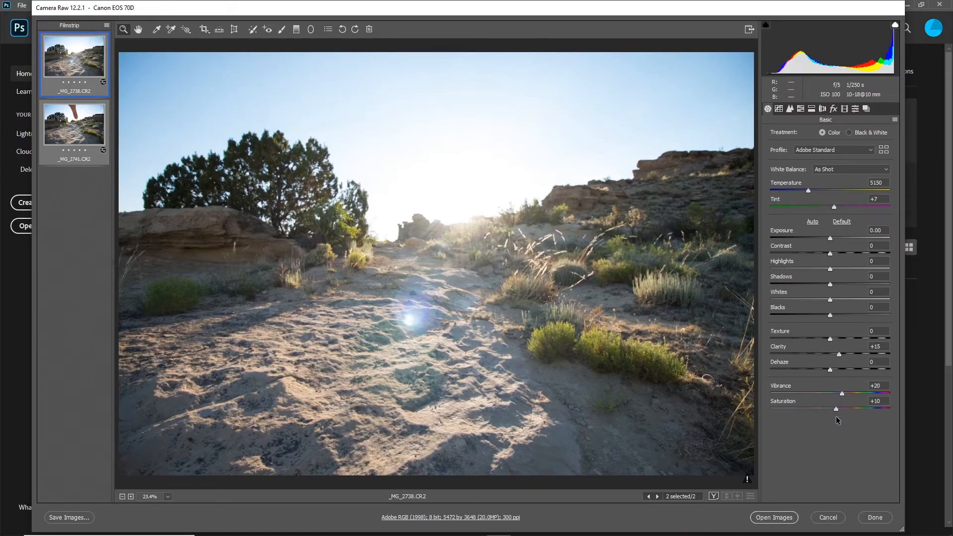
{"action": "left_click", "coordinate": [771, 517]}
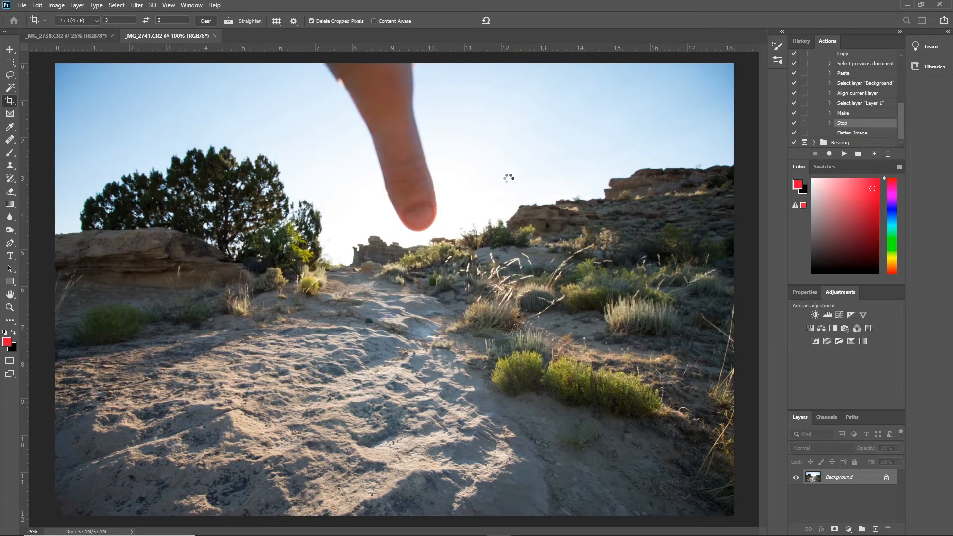
{"action": "left_click", "coordinate": [98, 34]}
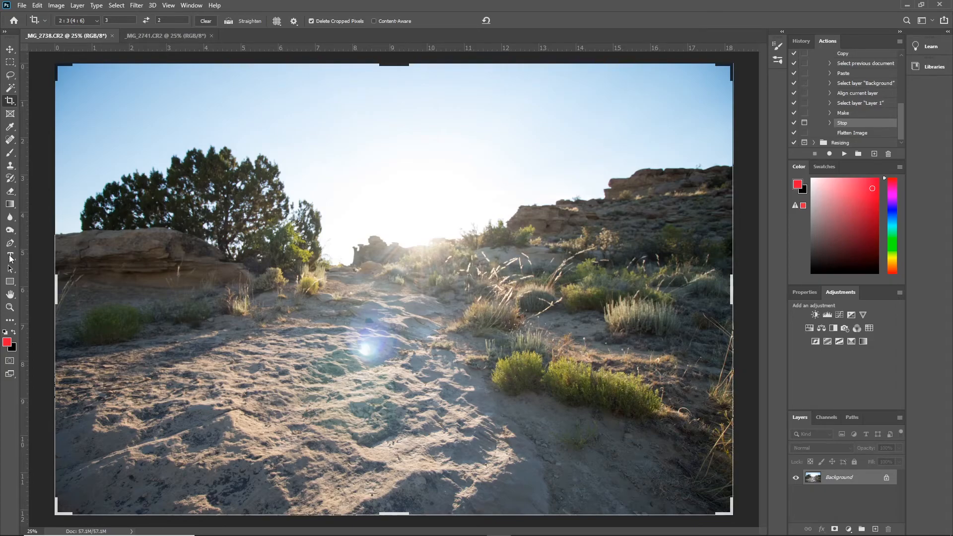
{"action": "left_click", "coordinate": [13, 154]}
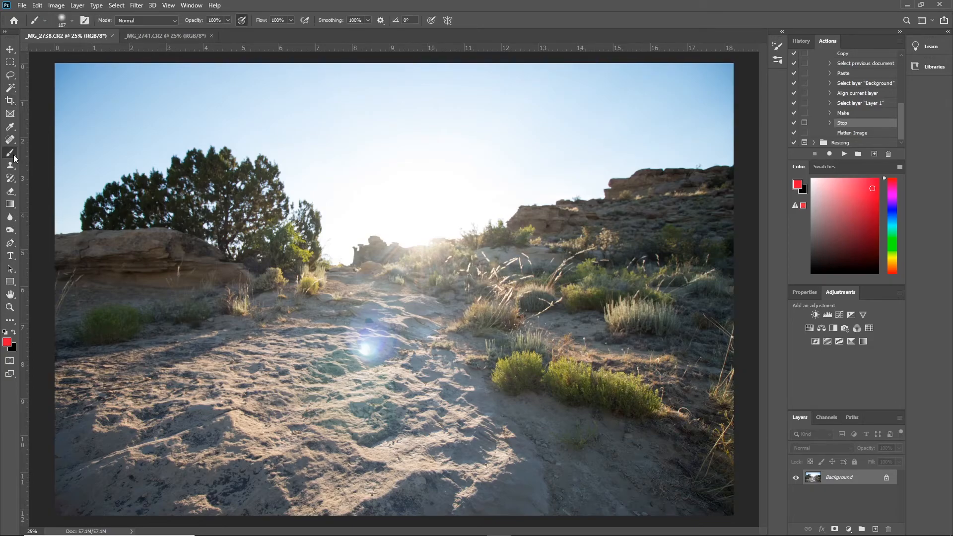
{"action": "left_click", "coordinate": [174, 38]}
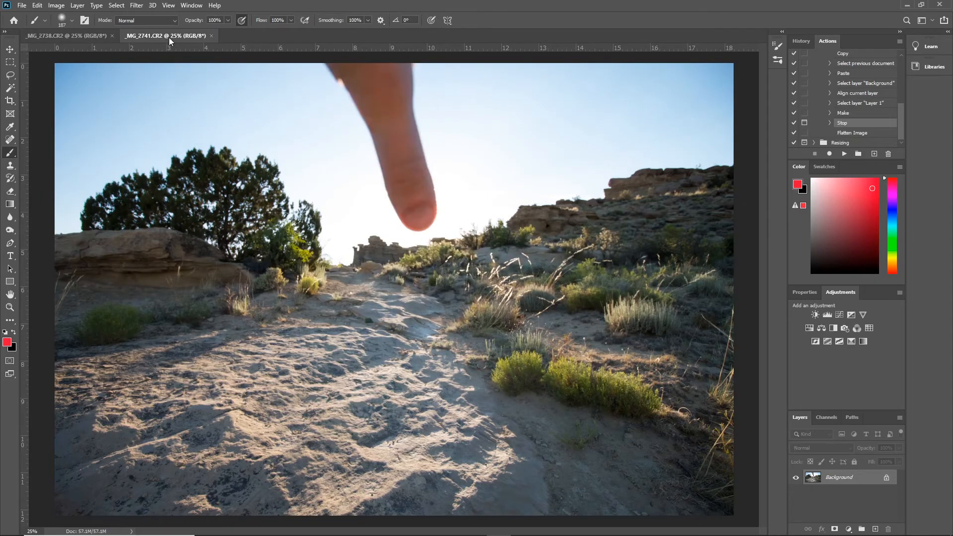
{"action": "left_click", "coordinate": [106, 35]}
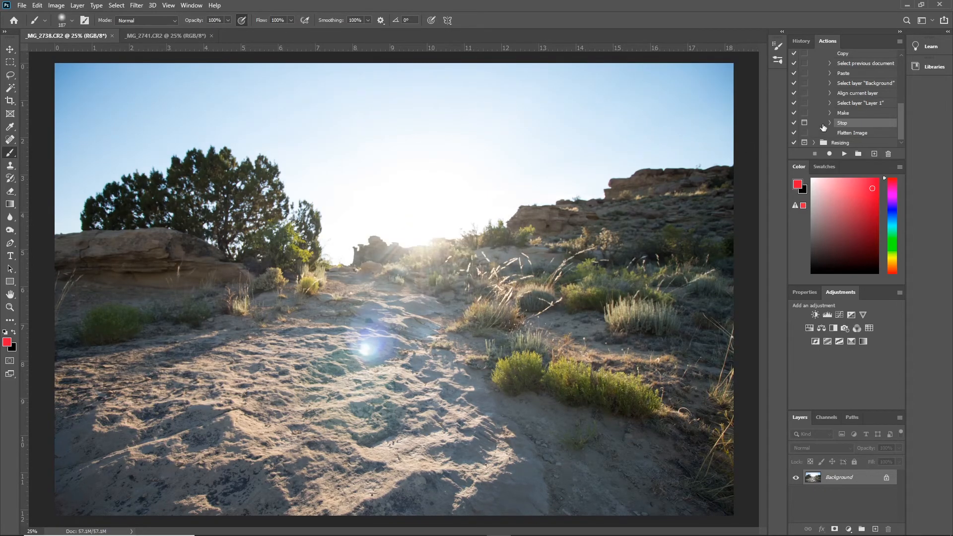
- Play the Glare Removal Overlay action on _MG_2738.CR2 up to its stop message and dismiss the message
{"action": "left_click_drag", "start_coordinate": [900, 120], "coordinate": [898, 103]}
{"action": "left_click", "coordinate": [870, 75]}
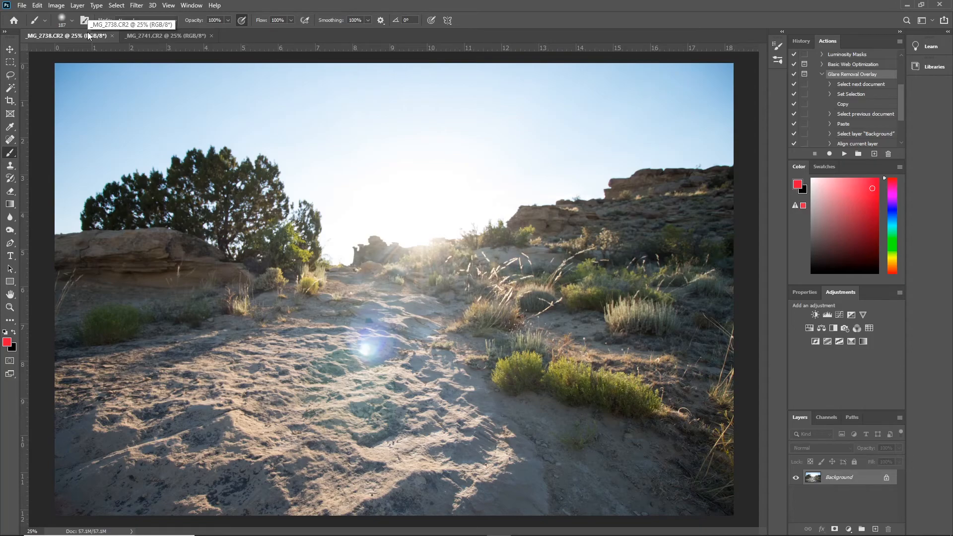
{"action": "left_click", "coordinate": [163, 35]}
{"action": "left_click", "coordinate": [87, 35]}
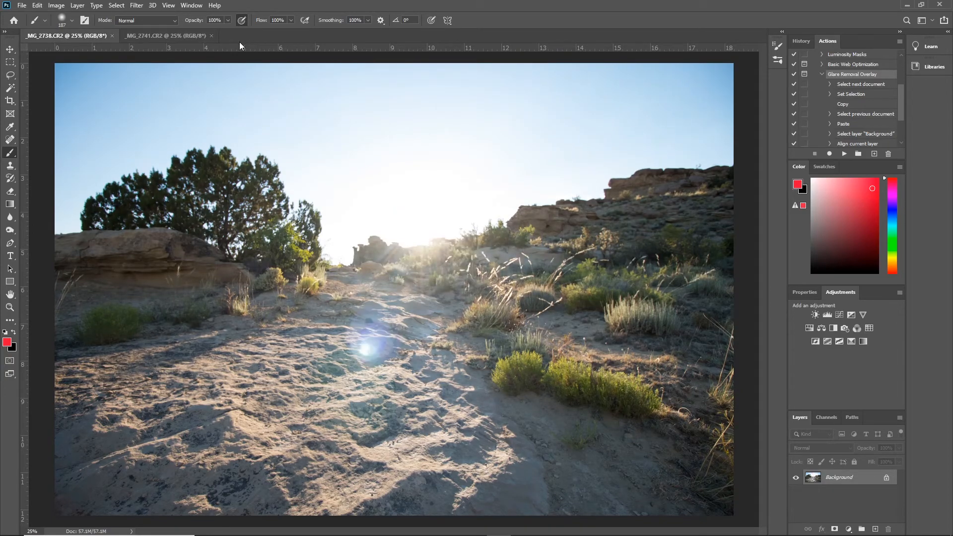
{"action": "left_click", "coordinate": [843, 154]}
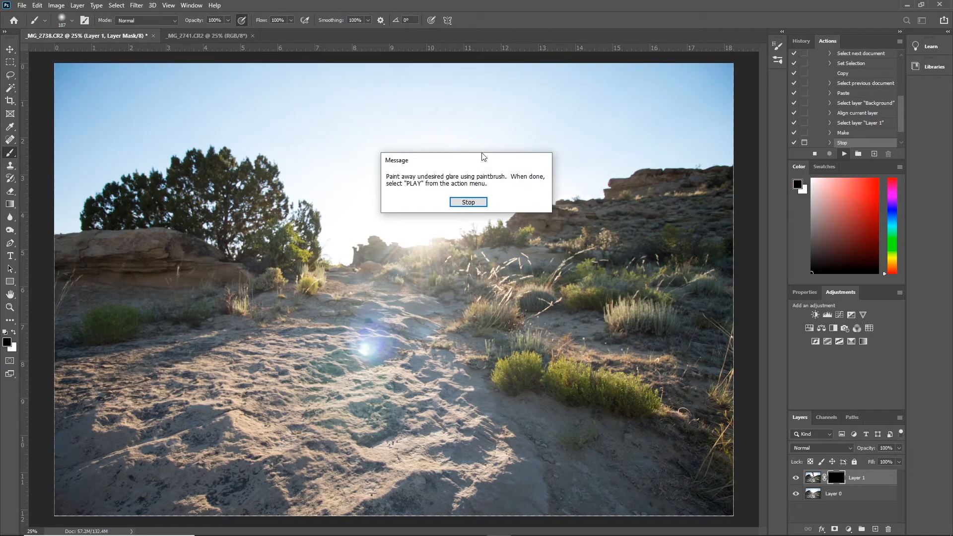
{"action": "left_click", "coordinate": [480, 201]}
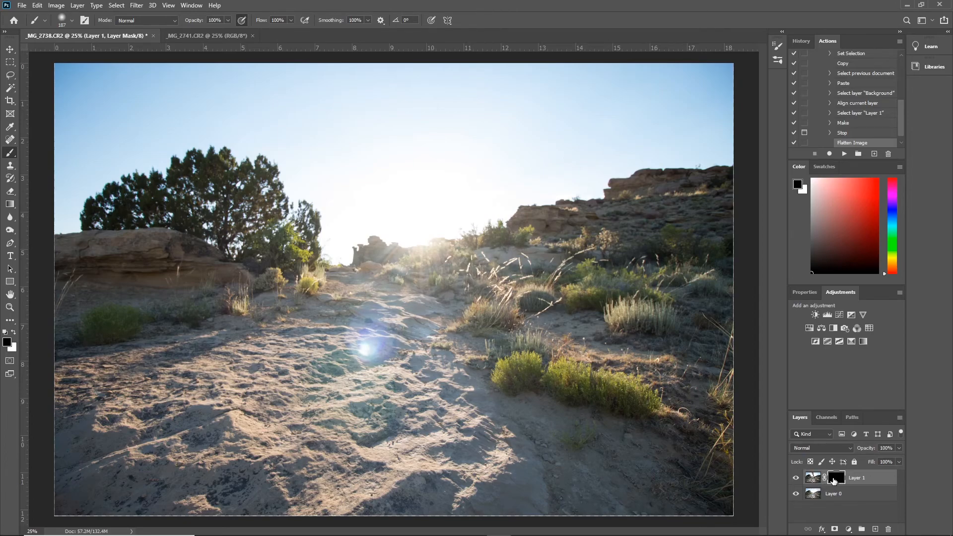
- Paint white on Layer 1's mask over the lens flare, path and hazy hillside, and resume the action to flatten the image
{"action": "left_click", "coordinate": [14, 332]}
{"action": "mouse_move", "coordinate": [380, 308]}
{"action": "left_mouse_down"}
{"action": "mouse_move", "coordinate": [354, 322]}
{"action": "mouse_move", "coordinate": [379, 335]}
{"action": "mouse_move", "coordinate": [356, 337]}
{"action": "mouse_move", "coordinate": [387, 349]}
{"action": "mouse_move", "coordinate": [359, 353]}
{"action": "mouse_move", "coordinate": [350, 334]}
{"action": "mouse_move", "coordinate": [355, 370]}
{"action": "mouse_move", "coordinate": [311, 387]}
{"action": "mouse_move", "coordinate": [392, 343]}
{"action": "mouse_move", "coordinate": [367, 332]}
{"action": "mouse_move", "coordinate": [383, 331]}
{"action": "mouse_move", "coordinate": [349, 333]}
{"action": "mouse_move", "coordinate": [321, 320]}
{"action": "mouse_move", "coordinate": [297, 322]}
{"action": "mouse_move", "coordinate": [370, 325]}
{"action": "mouse_move", "coordinate": [280, 331]}
{"action": "mouse_move", "coordinate": [320, 323]}
{"action": "mouse_move", "coordinate": [307, 301]}
{"action": "mouse_move", "coordinate": [267, 302]}
{"action": "mouse_move", "coordinate": [228, 334]}
{"action": "mouse_move", "coordinate": [168, 367]}
{"action": "left_mouse_up"}
{"action": "mouse_move", "coordinate": [374, 319]}
{"action": "left_mouse_down"}
{"action": "mouse_move", "coordinate": [421, 313]}
{"action": "mouse_move", "coordinate": [379, 309]}
{"action": "mouse_move", "coordinate": [424, 313]}
{"action": "mouse_move", "coordinate": [398, 319]}
{"action": "mouse_move", "coordinate": [423, 327]}
{"action": "mouse_move", "coordinate": [392, 349]}
{"action": "mouse_move", "coordinate": [426, 333]}
{"action": "mouse_move", "coordinate": [432, 314]}
{"action": "mouse_move", "coordinate": [342, 293]}
{"action": "mouse_move", "coordinate": [428, 291]}
{"action": "mouse_move", "coordinate": [349, 290]}
{"action": "mouse_move", "coordinate": [429, 280]}
{"action": "mouse_move", "coordinate": [362, 267]}
{"action": "mouse_move", "coordinate": [401, 270]}
{"action": "mouse_move", "coordinate": [370, 254]}
{"action": "mouse_move", "coordinate": [431, 261]}
{"action": "mouse_move", "coordinate": [365, 249]}
{"action": "mouse_move", "coordinate": [377, 244]}
{"action": "mouse_move", "coordinate": [355, 265]}
{"action": "mouse_move", "coordinate": [364, 257]}
{"action": "mouse_move", "coordinate": [354, 277]}
{"action": "mouse_move", "coordinate": [386, 263]}
{"action": "mouse_move", "coordinate": [372, 304]}
{"action": "mouse_move", "coordinate": [430, 260]}
{"action": "mouse_move", "coordinate": [415, 255]}
{"action": "mouse_move", "coordinate": [502, 231]}
{"action": "mouse_move", "coordinate": [390, 288]}
{"action": "mouse_move", "coordinate": [450, 280]}
{"action": "mouse_move", "coordinate": [416, 302]}
{"action": "mouse_move", "coordinate": [508, 264]}
{"action": "mouse_move", "coordinate": [437, 312]}
{"action": "mouse_move", "coordinate": [497, 291]}
{"action": "mouse_move", "coordinate": [522, 290]}
{"action": "mouse_move", "coordinate": [496, 308]}
{"action": "mouse_move", "coordinate": [531, 302]}
{"action": "mouse_move", "coordinate": [494, 273]}
{"action": "mouse_move", "coordinate": [523, 260]}
{"action": "mouse_move", "coordinate": [453, 265]}
{"action": "mouse_move", "coordinate": [516, 242]}
{"action": "mouse_move", "coordinate": [516, 228]}
{"action": "mouse_move", "coordinate": [426, 258]}
{"action": "mouse_move", "coordinate": [419, 248]}
{"action": "mouse_move", "coordinate": [371, 241]}
{"action": "mouse_move", "coordinate": [393, 243]}
{"action": "left_mouse_up"}
{"action": "mouse_move", "coordinate": [333, 271]}
{"action": "left_mouse_down"}
{"action": "mouse_move", "coordinate": [342, 271]}
{"action": "mouse_move", "coordinate": [332, 284]}
{"action": "mouse_move", "coordinate": [400, 287]}
{"action": "mouse_move", "coordinate": [513, 239]}
{"action": "mouse_move", "coordinate": [499, 236]}
{"action": "mouse_move", "coordinate": [519, 216]}
{"action": "mouse_move", "coordinate": [618, 216]}
{"action": "left_mouse_up"}
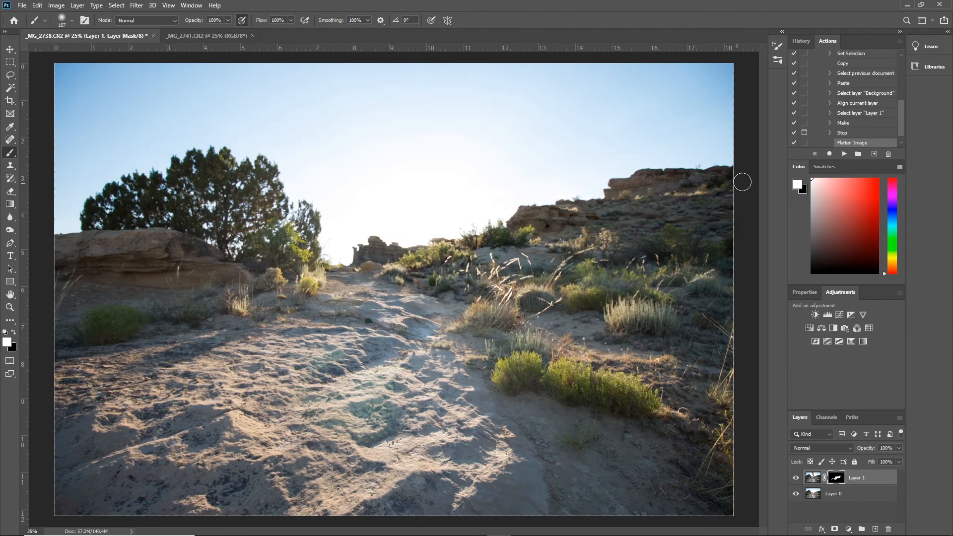
{"action": "left_click", "coordinate": [843, 154]}
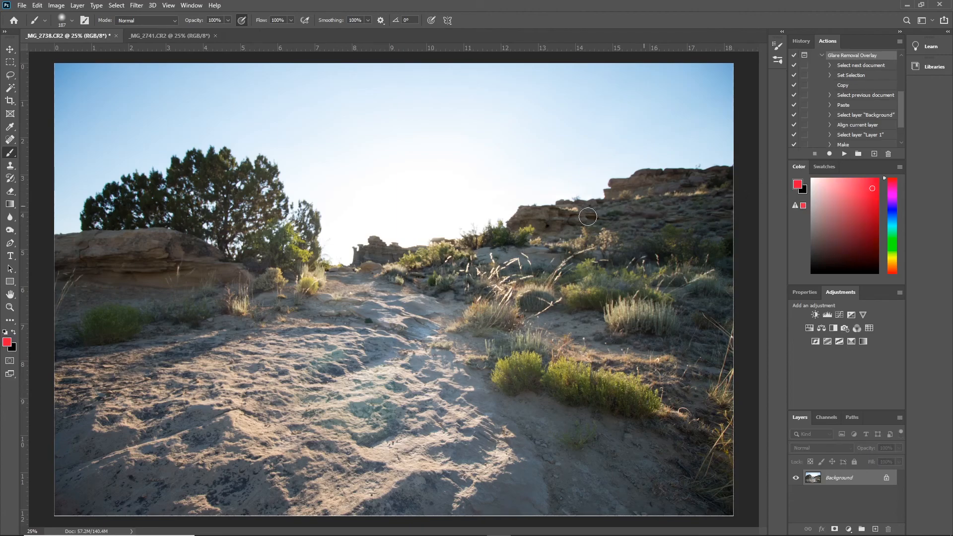